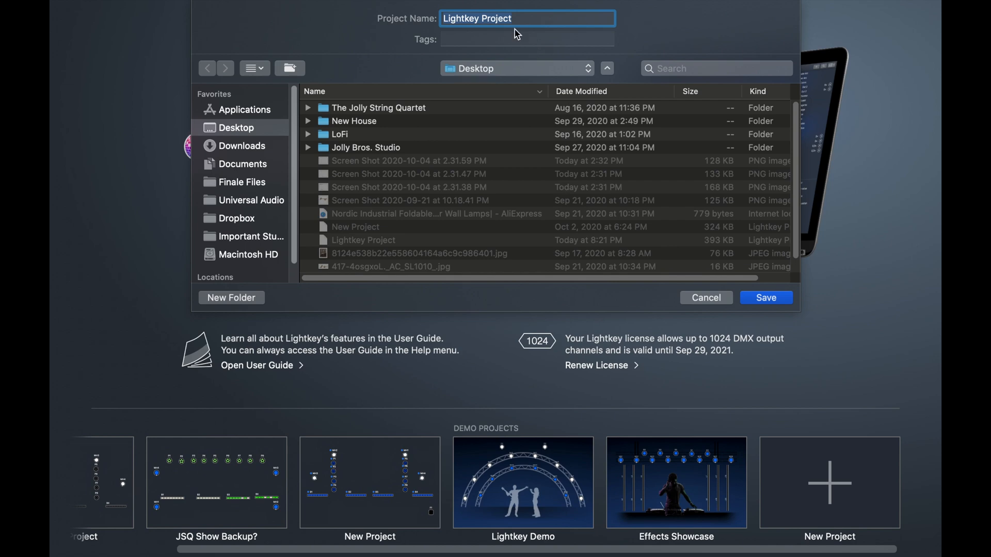
Save the new project as New Fixture on the Desktop and choose Open DMX USB as its DMX output
type("New Fixture")
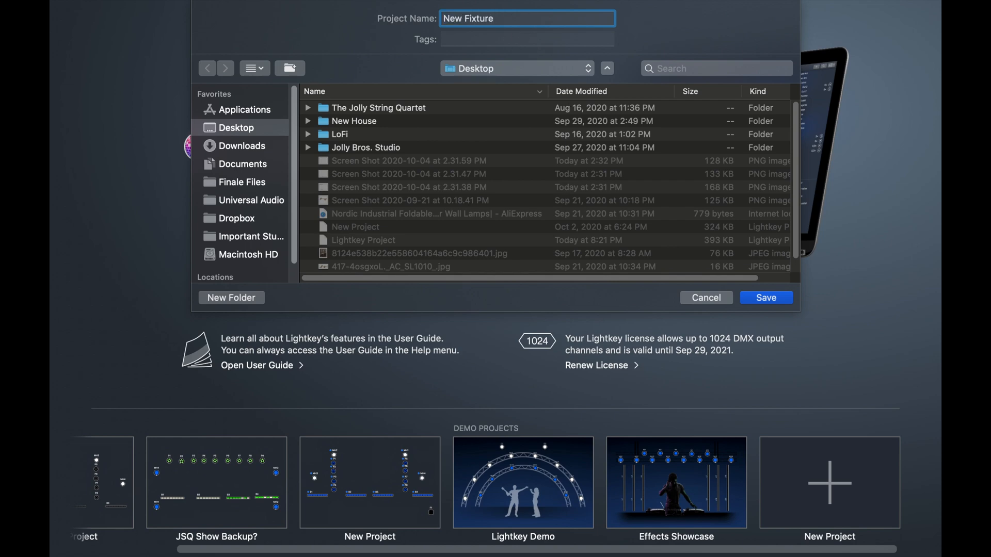
key("Return")
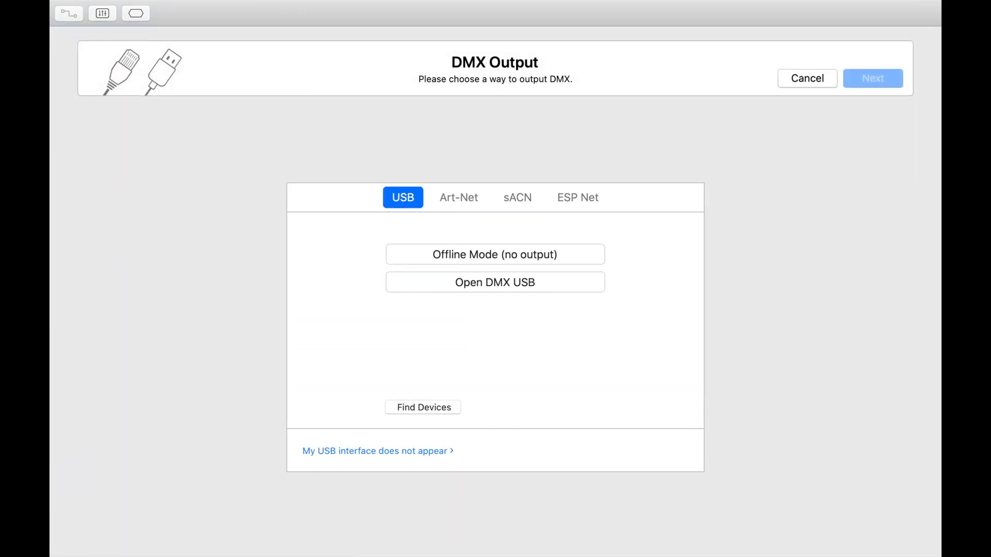
left_click(529, 283)
left_click(864, 73)
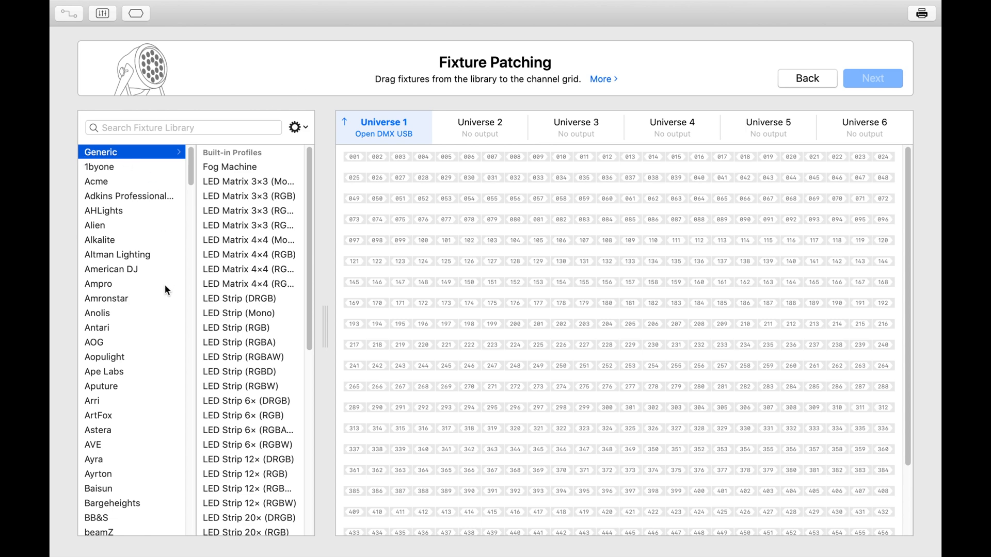
Patch eight consecutive American DJ Mega Hex PAR fixtures in Mode 5 (12 channels), starting at channel 1 of Universe 1
left_click(130, 269)
scroll(257, 358, "down", 5)
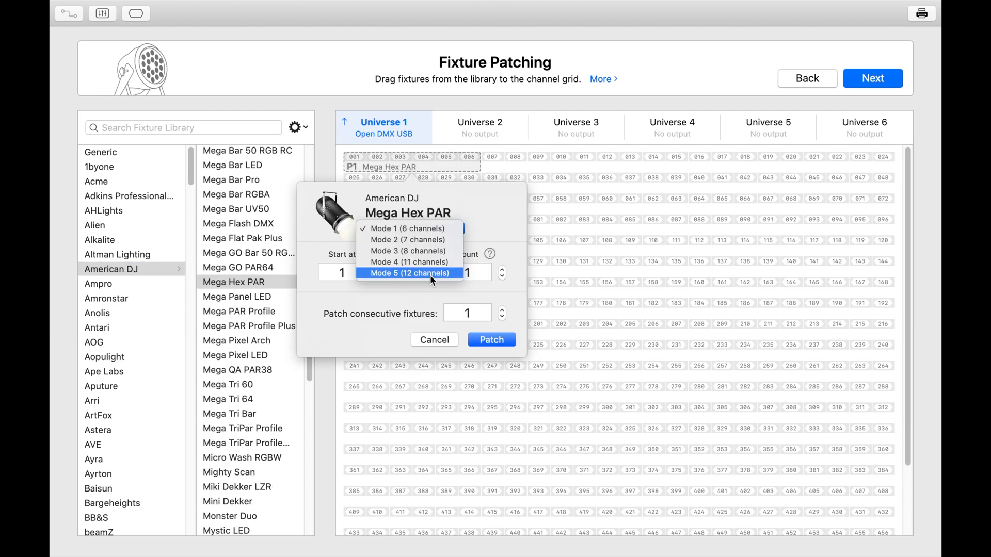
left_click(429, 274)
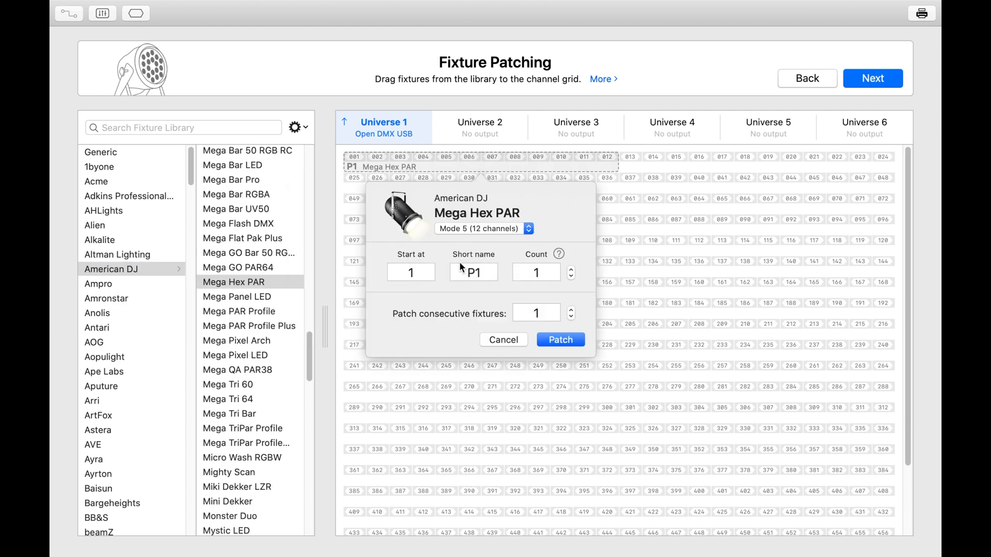
left_click(571, 310)
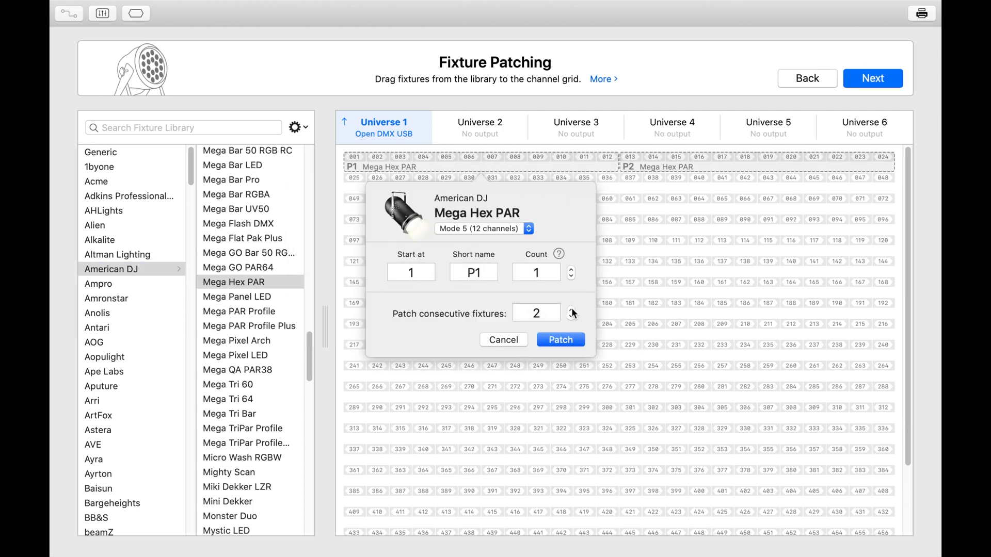
left_click(572, 310)
left_click(572, 309)
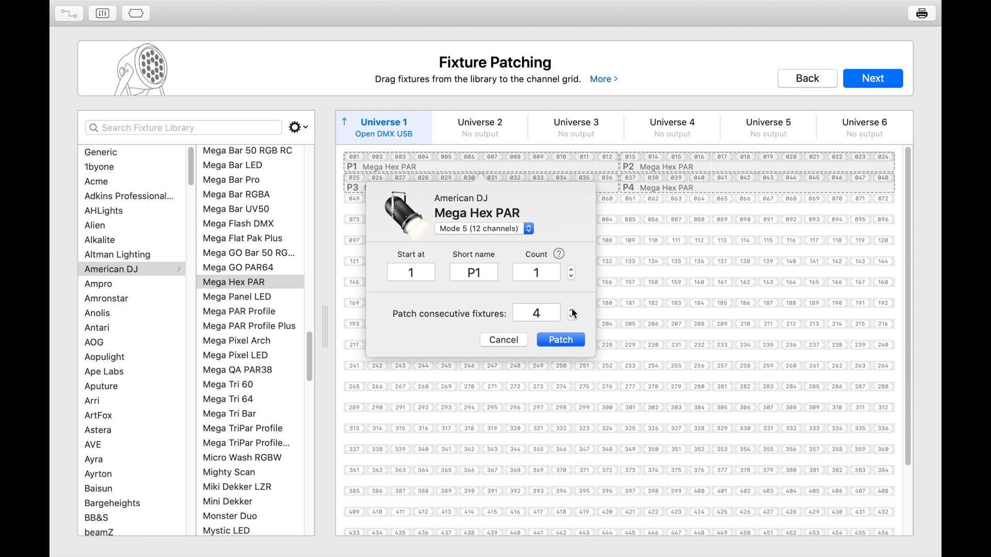
left_click(571, 310)
left_click(572, 310)
left_click(571, 310)
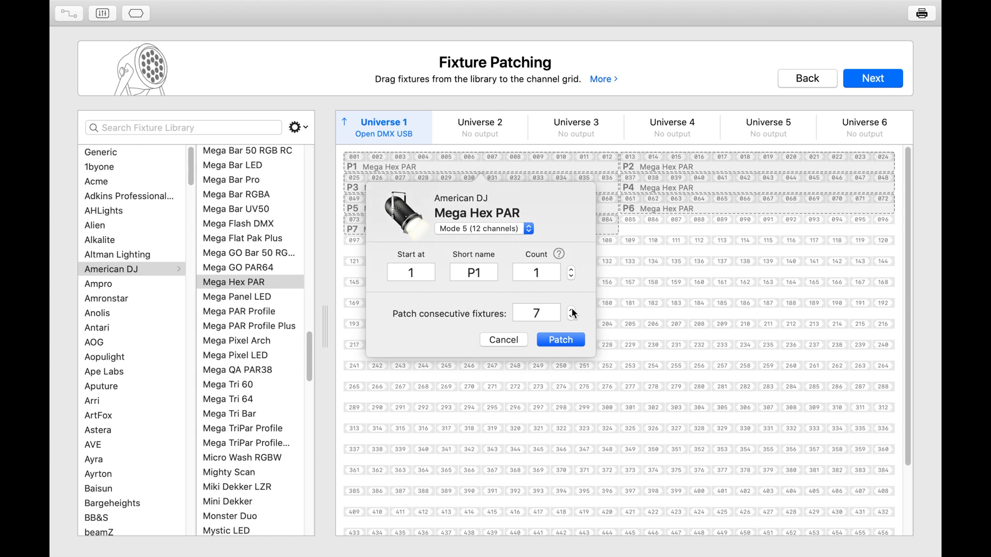
left_click(572, 310)
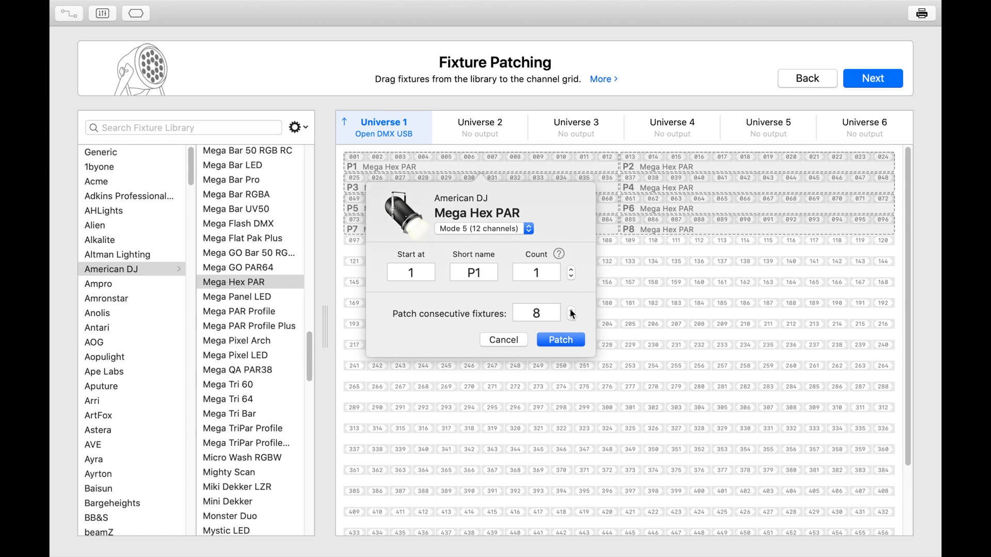
left_click(562, 340)
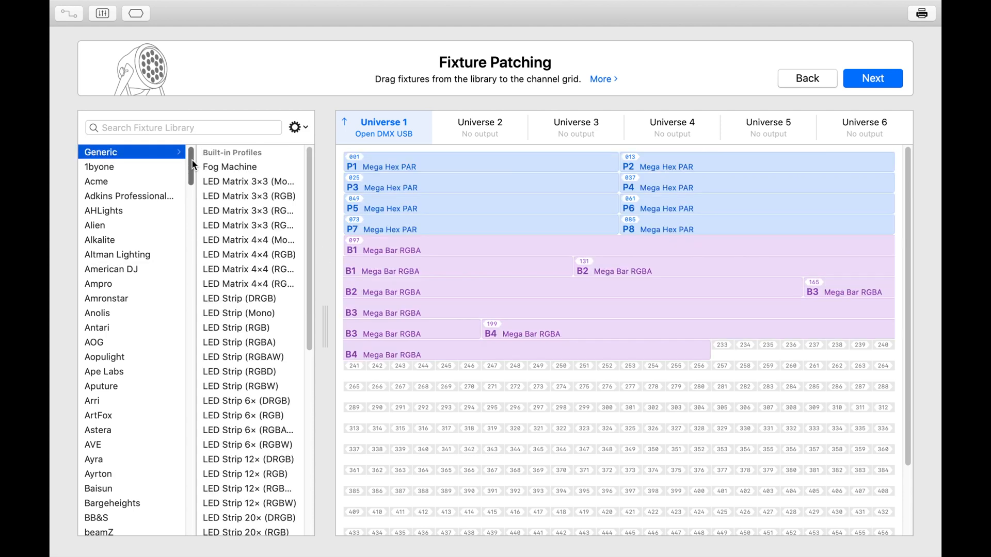
Browse the built-in American DJ profiles in the fixture library
mouse_move(194, 165)
left_mouse_down()
mouse_move(193, 187)
mouse_move(190, 165)
left_mouse_up()
left_click(131, 264)
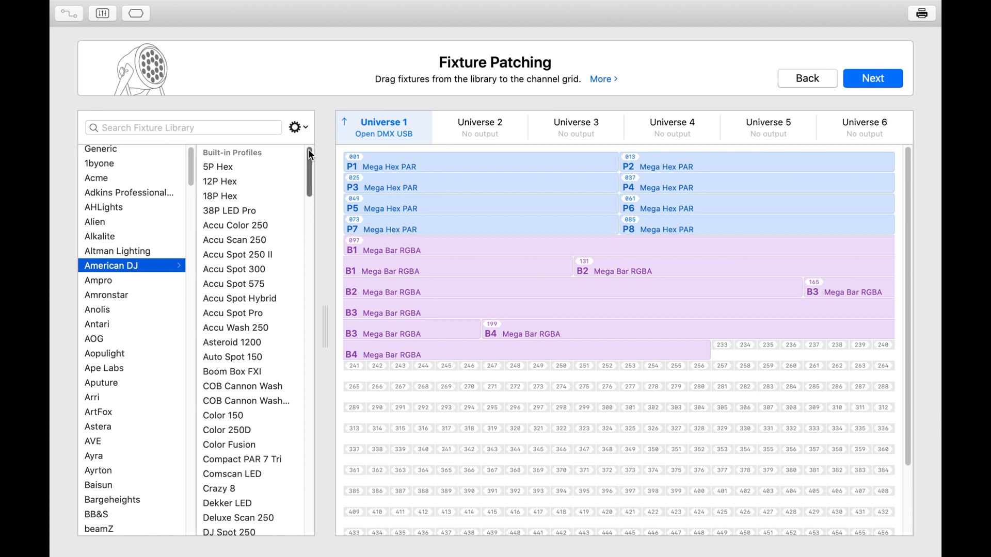
left_click_drag(309, 150, 310, 168)
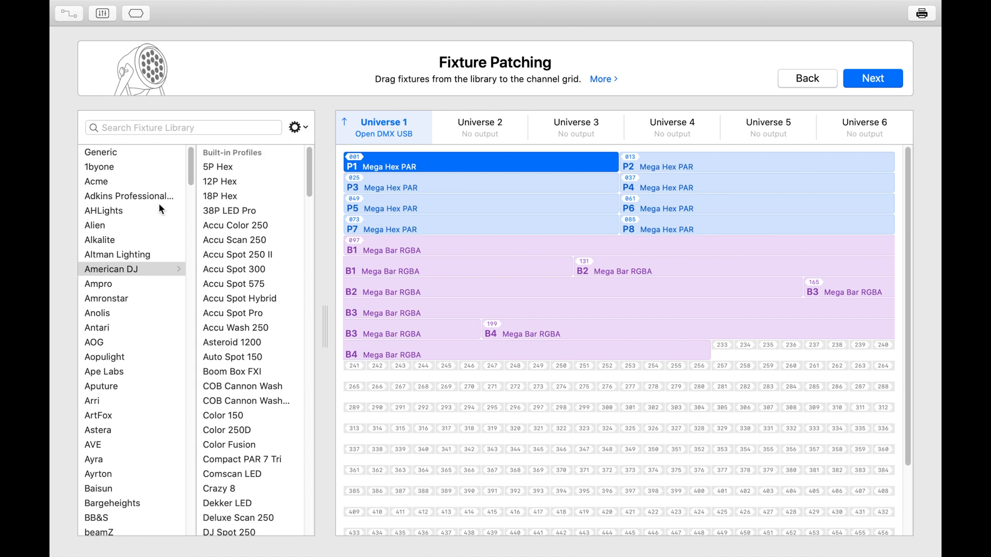
Start a new fixture profile and choose Moving Head as its fixture type
left_click(299, 129)
left_click(299, 129)
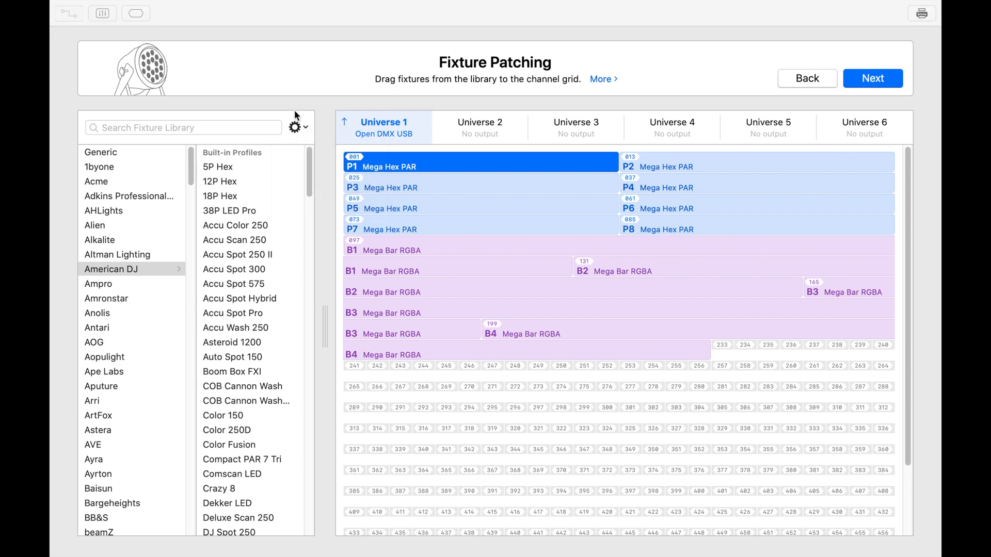
left_click(301, 131)
left_click(305, 140)
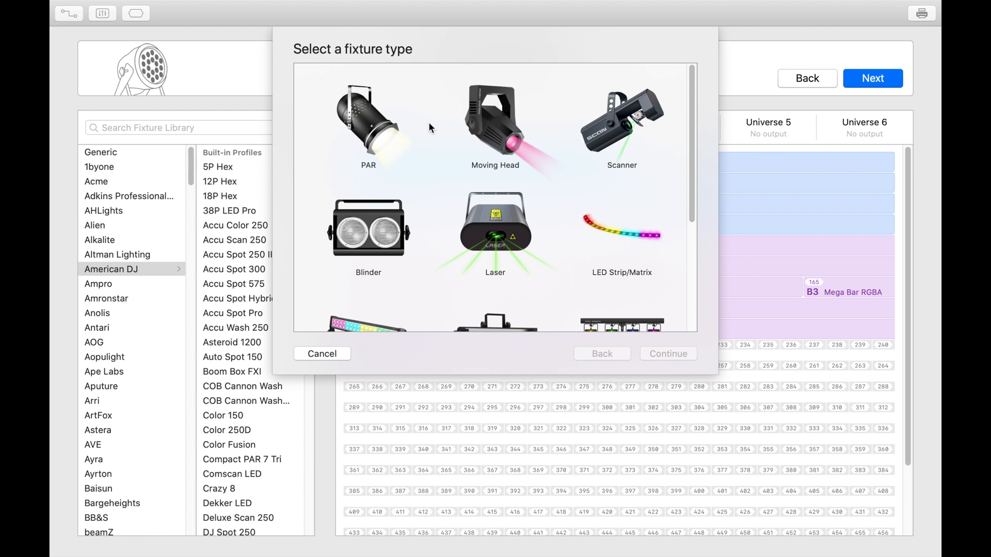
scroll(571, 212, "down", 3)
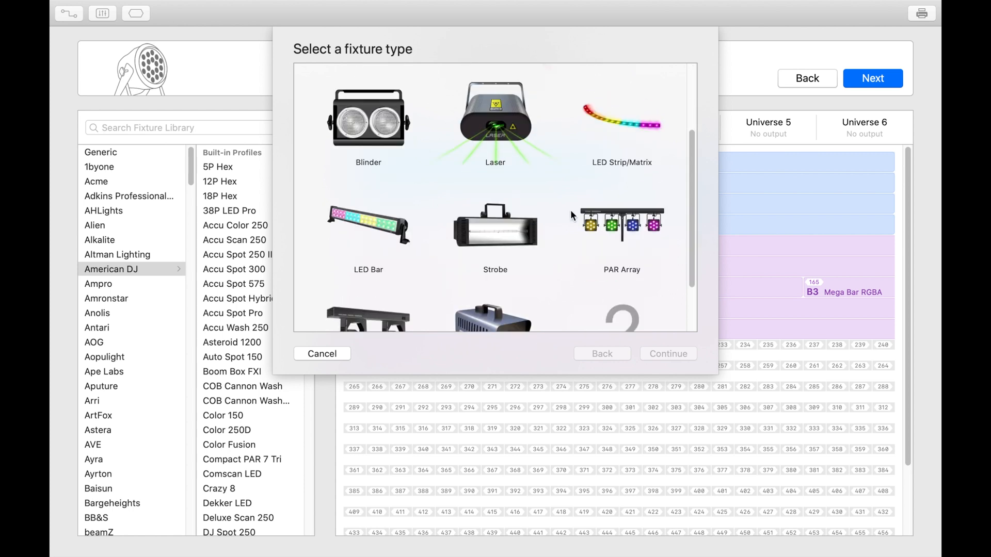
scroll(562, 211, "down", 3)
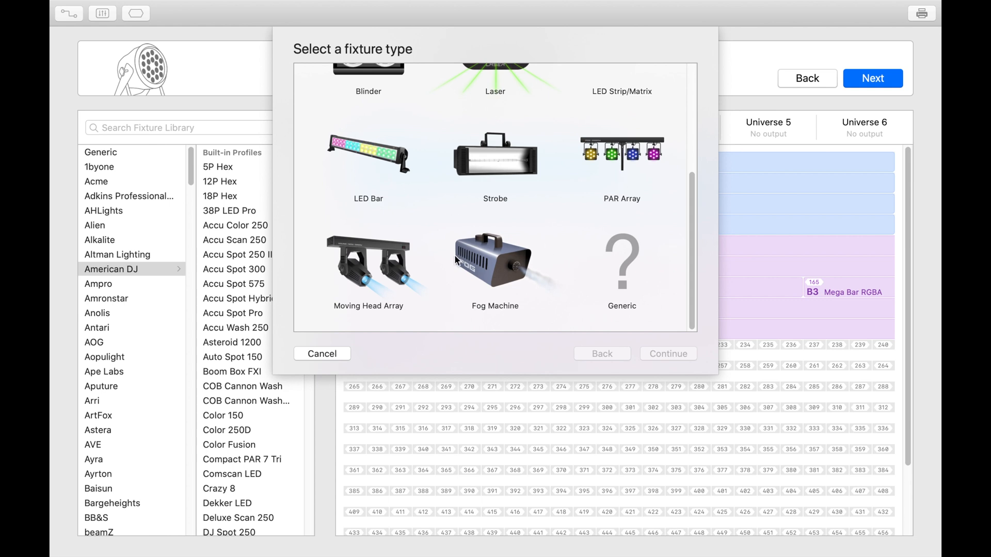
scroll(518, 156, "up", 5)
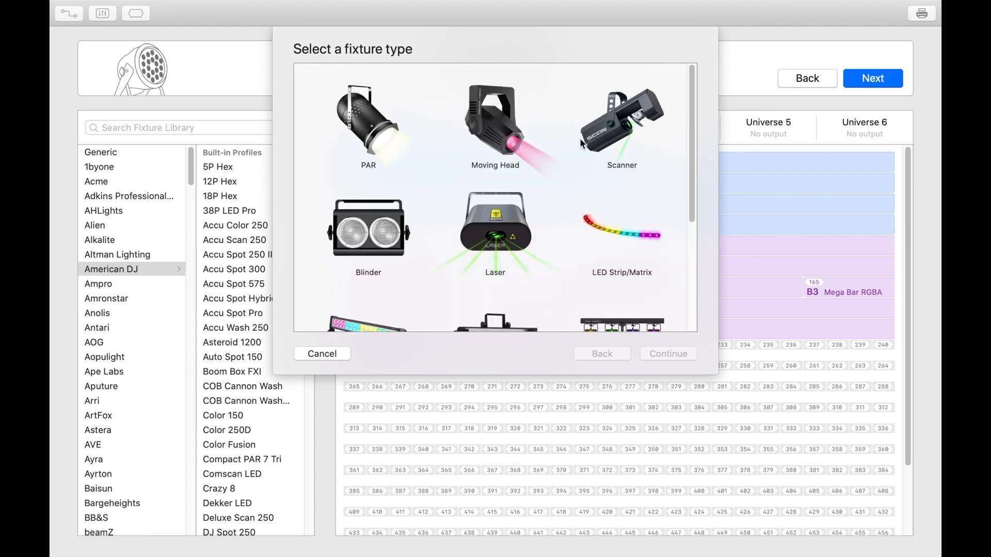
left_click(484, 127)
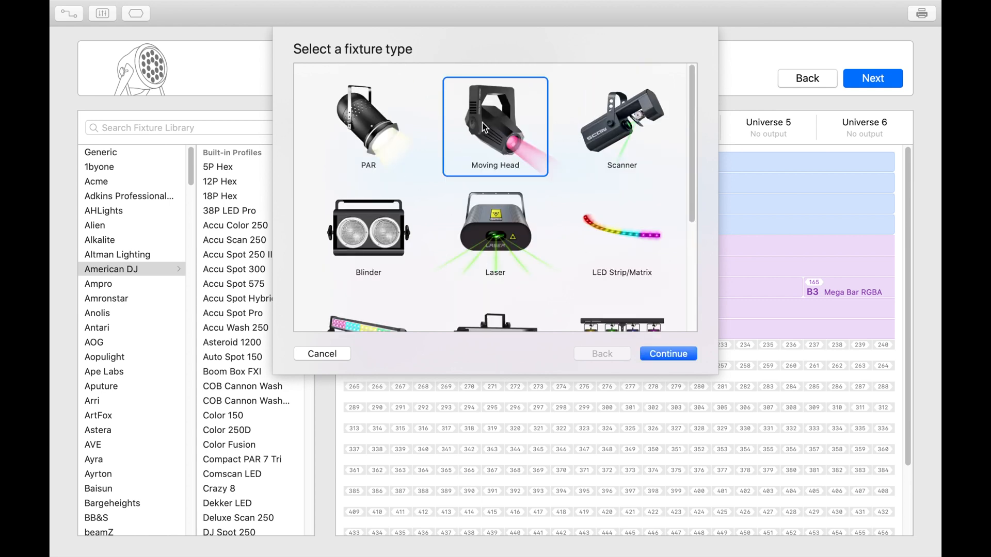
left_click(660, 352)
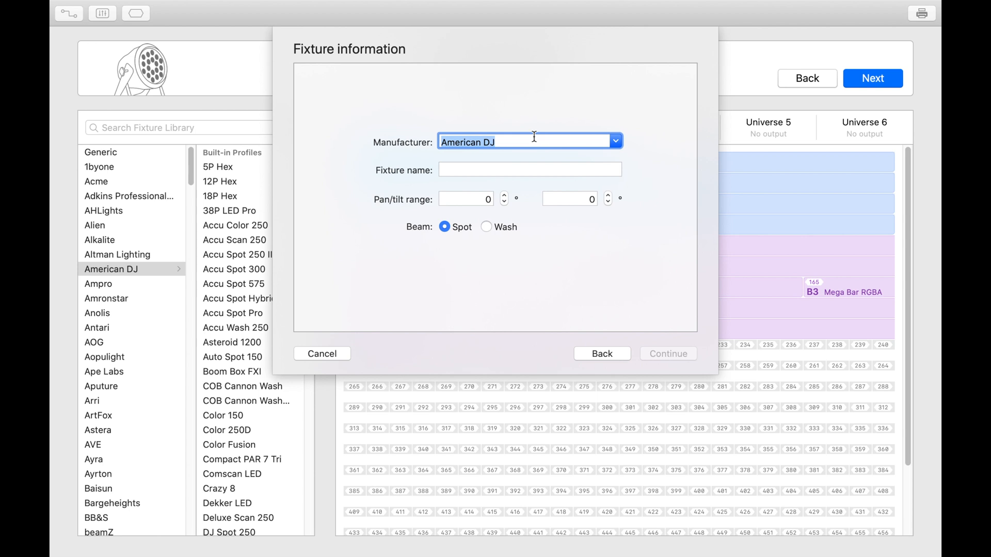
Enter XPC as the manufacturer and Moving Head as the fixture name
type("XPC")
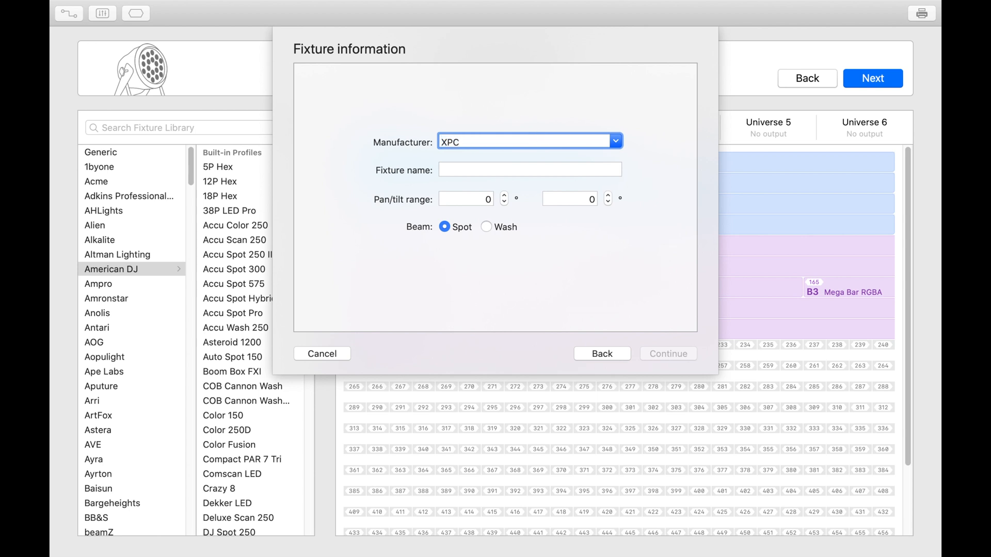
left_click(466, 166)
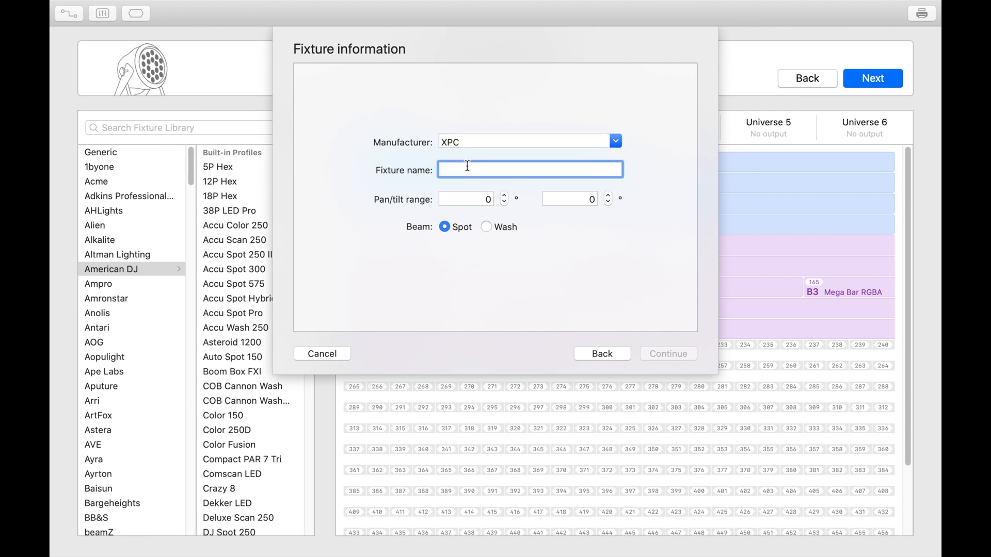
type("Movin")
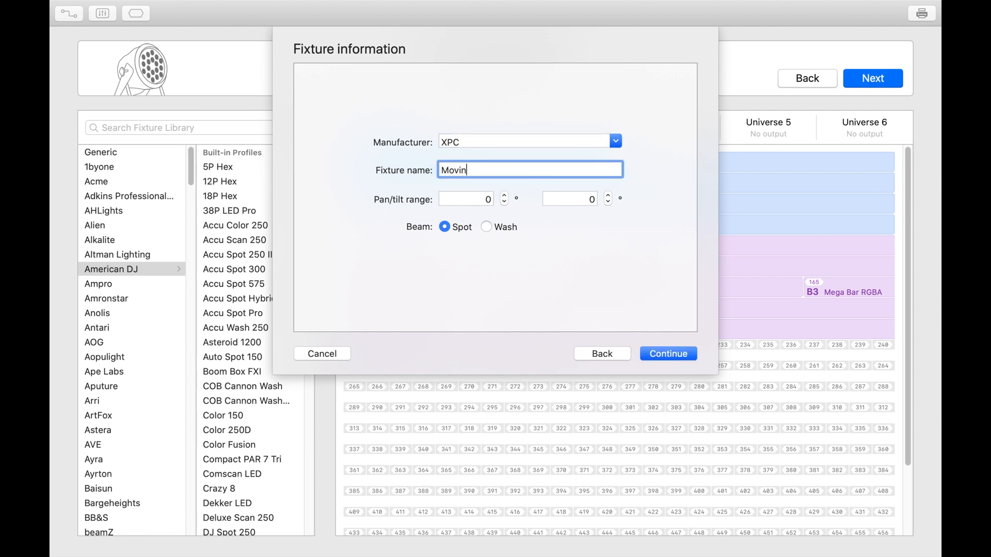
type("g Head")
Set the pan range to 540° and the tilt range to 180° with a Spot beam, and continue to the fixture options
left_click(473, 199)
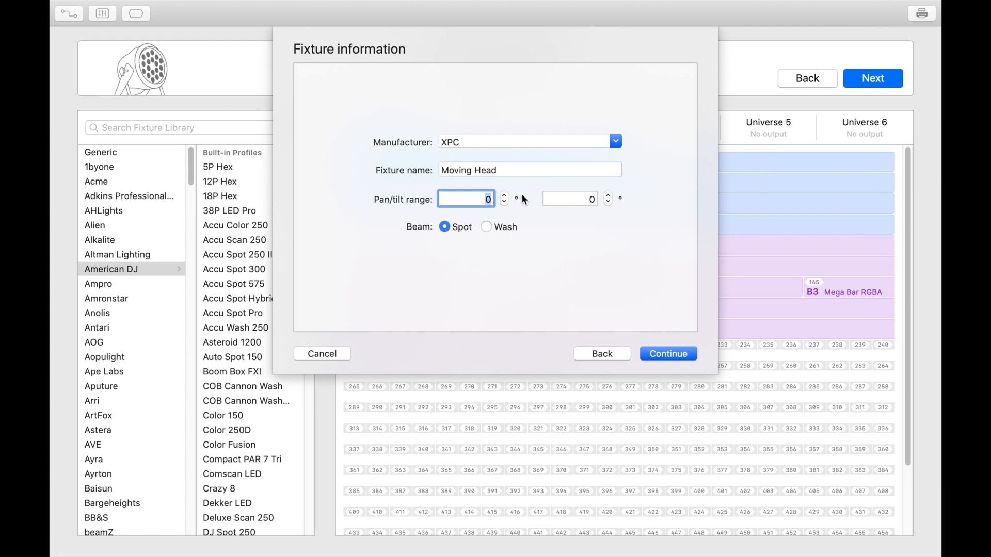
type("540")
left_click(569, 200)
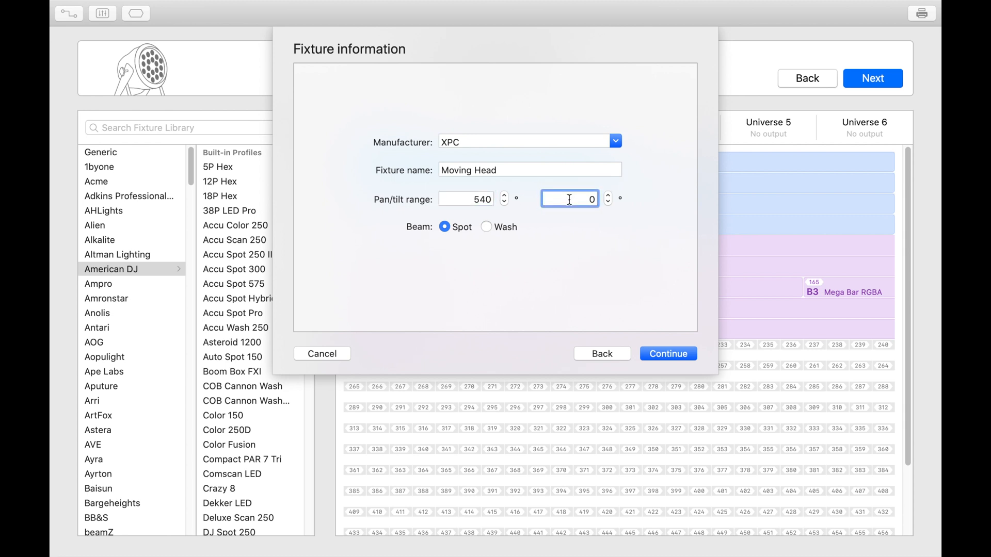
type("18")
left_click(445, 227)
left_click(659, 354)
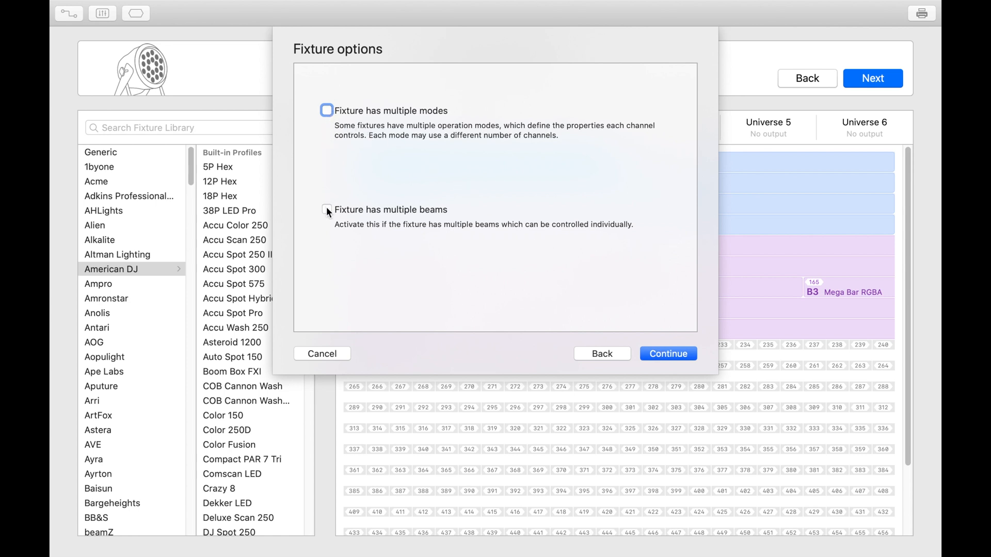
Enable multiple modes for the fixture and switch the new profile to Mode 2 (11 channels)
left_click(327, 110)
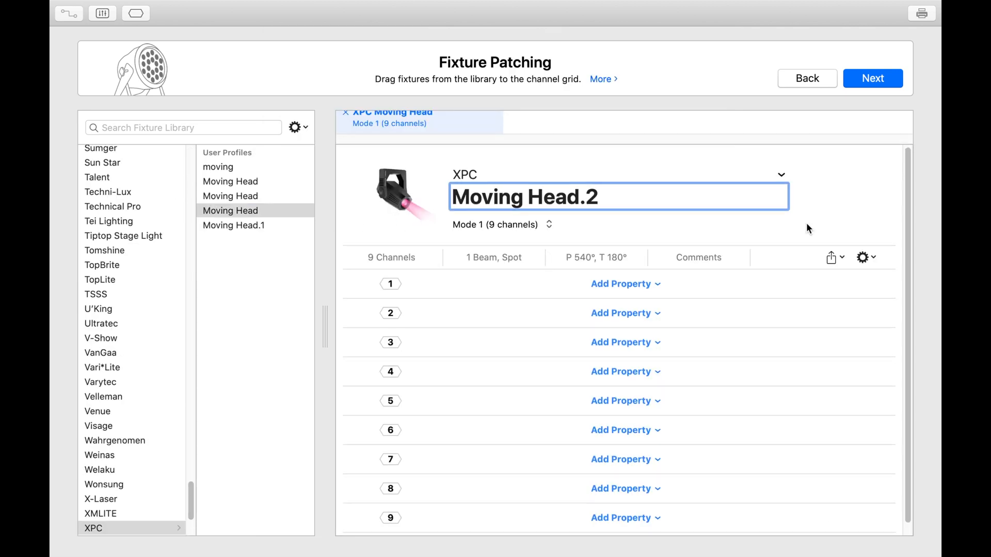
left_click(525, 225)
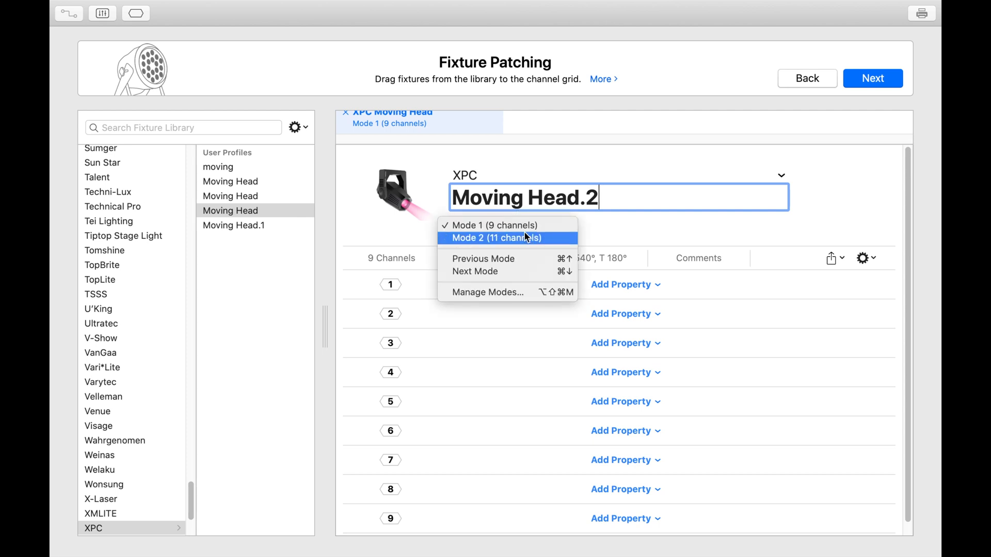
left_click(525, 236)
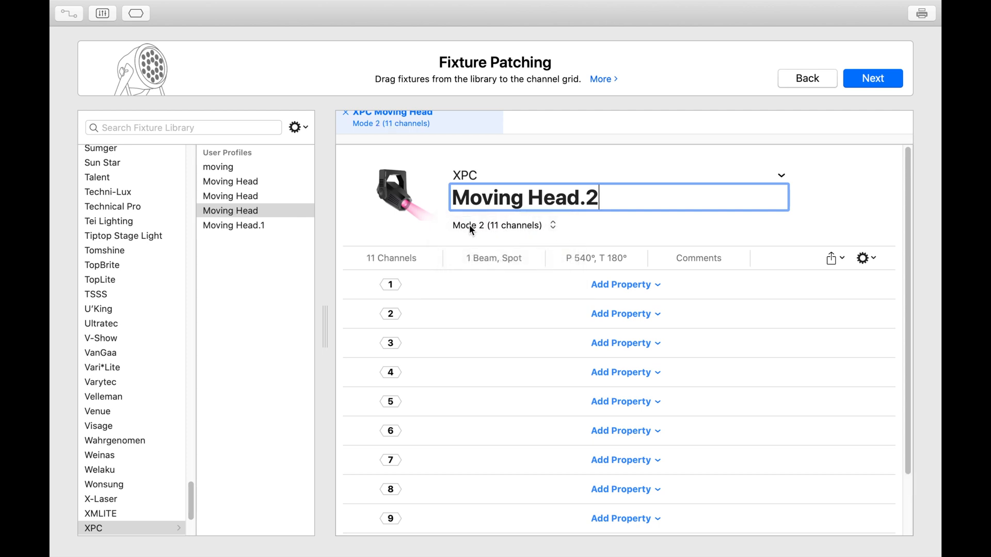
left_click(459, 227)
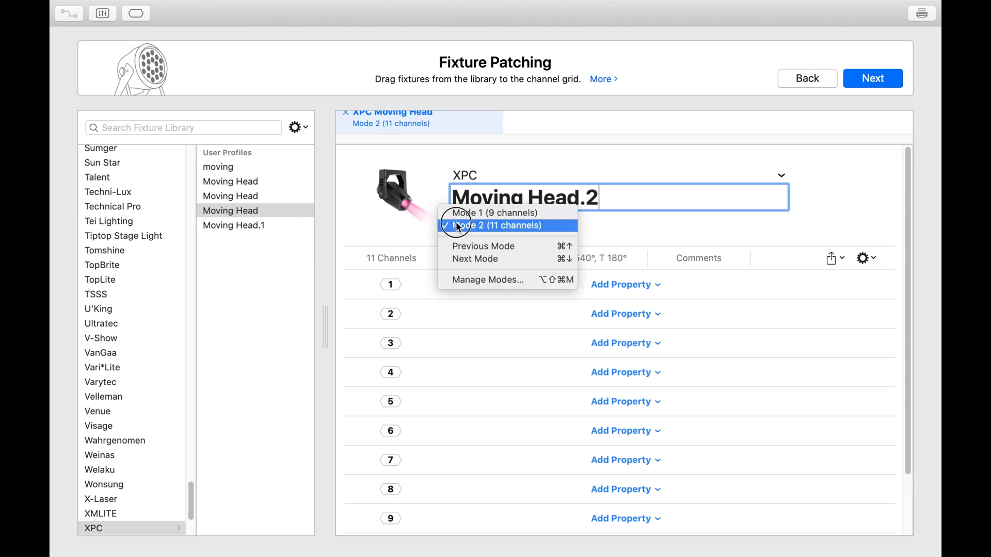
left_click(487, 227)
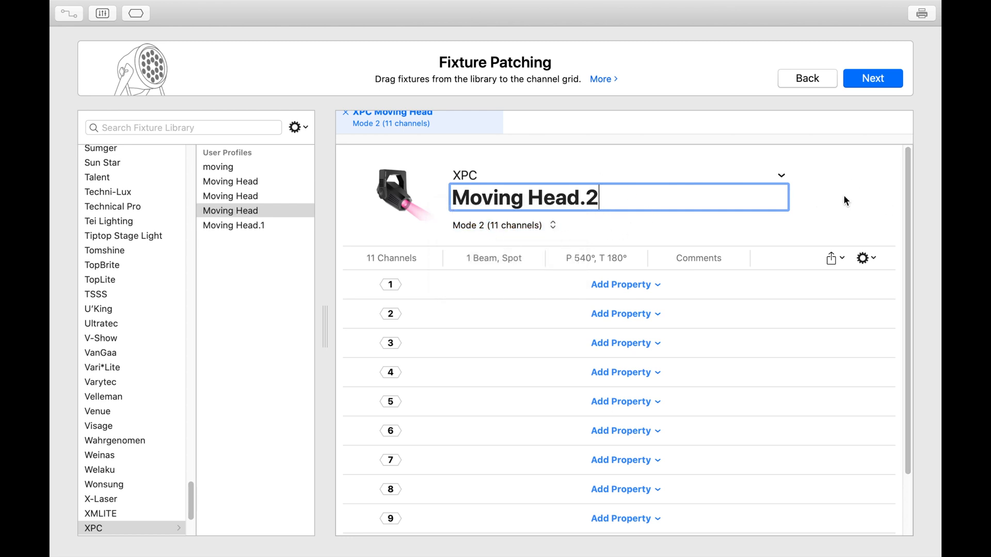
Assign Pan, Pan Fine, Tilt, Tilt Fine and Color Wheel to channels 1 to 5 of Mode 2
left_click(621, 286)
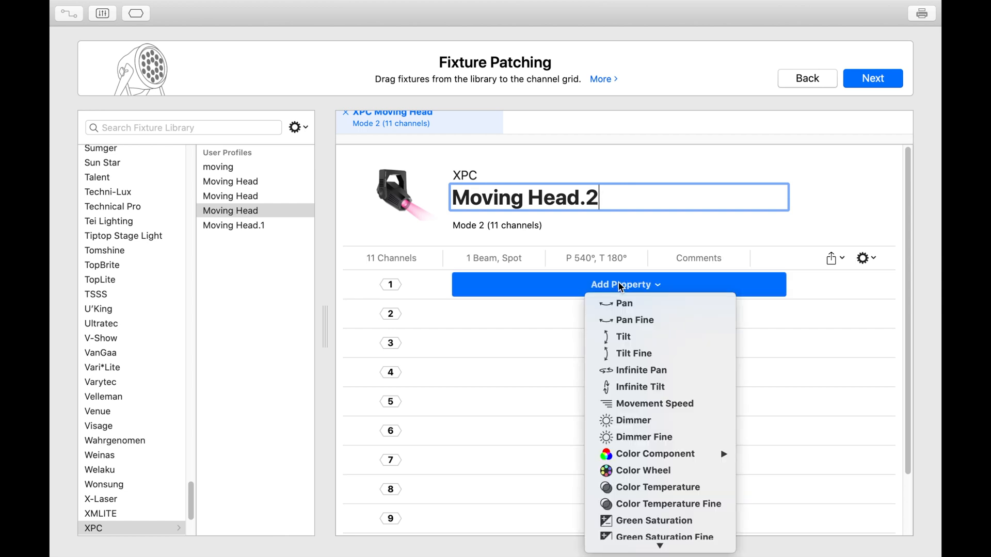
left_click(621, 304)
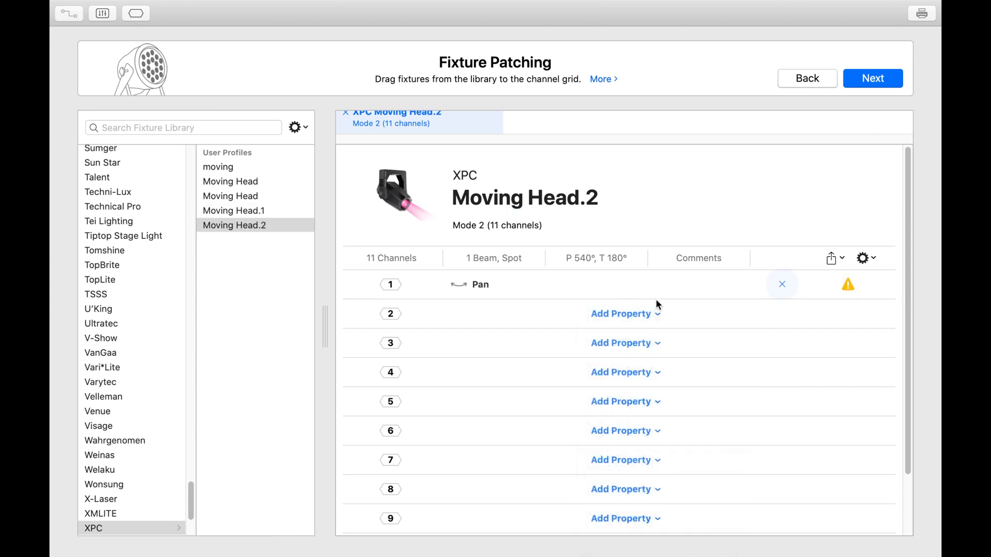
left_click(848, 285)
left_click(622, 331)
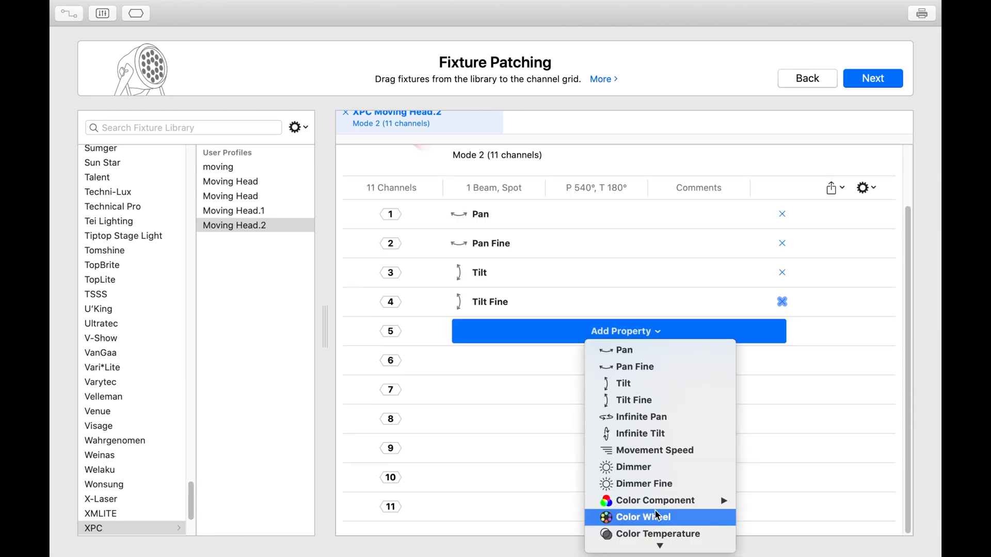
left_click(658, 517)
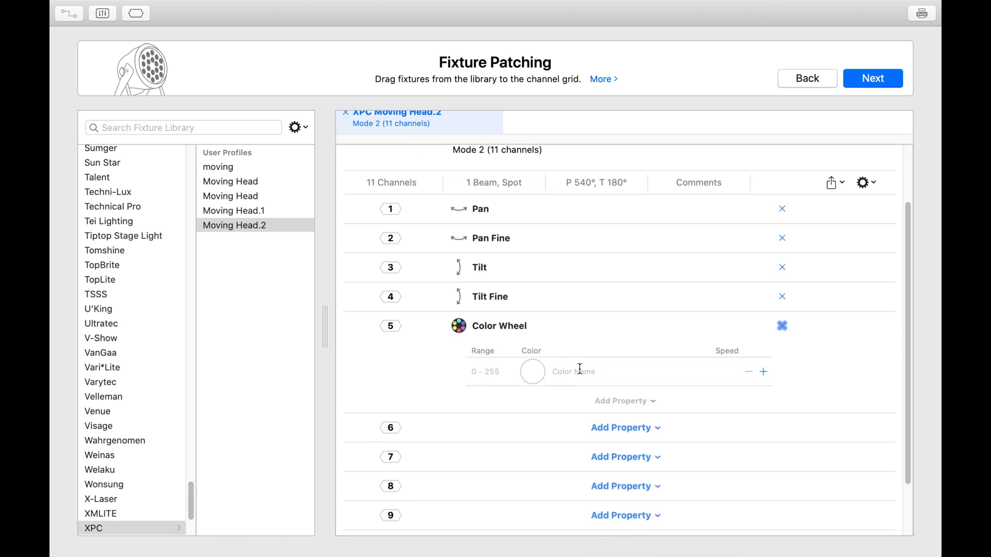
scroll(580, 369, "down", 3)
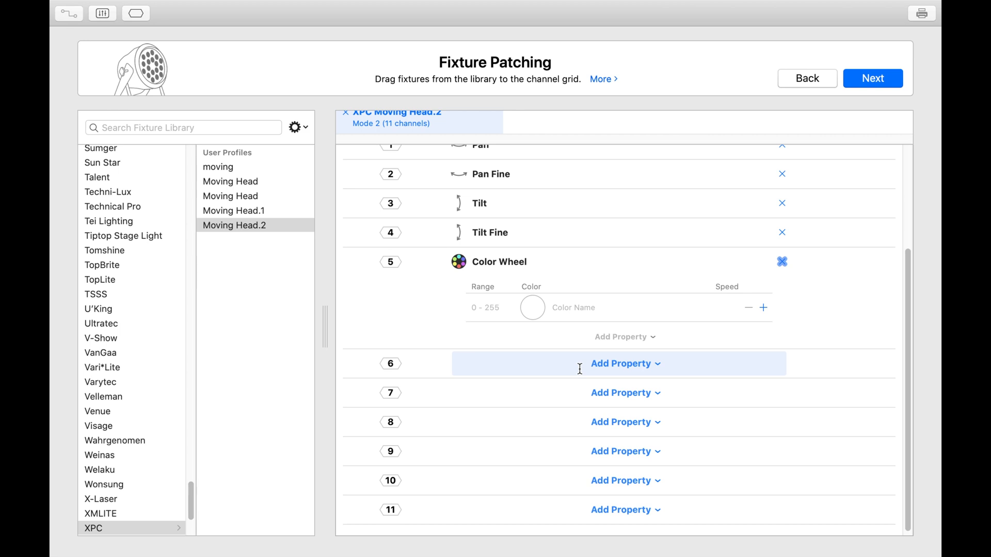
Give channel 5's Color Wheel two ranges: clockwise color rotation for 0 - 139 and red for 140 - 255
left_click(475, 309)
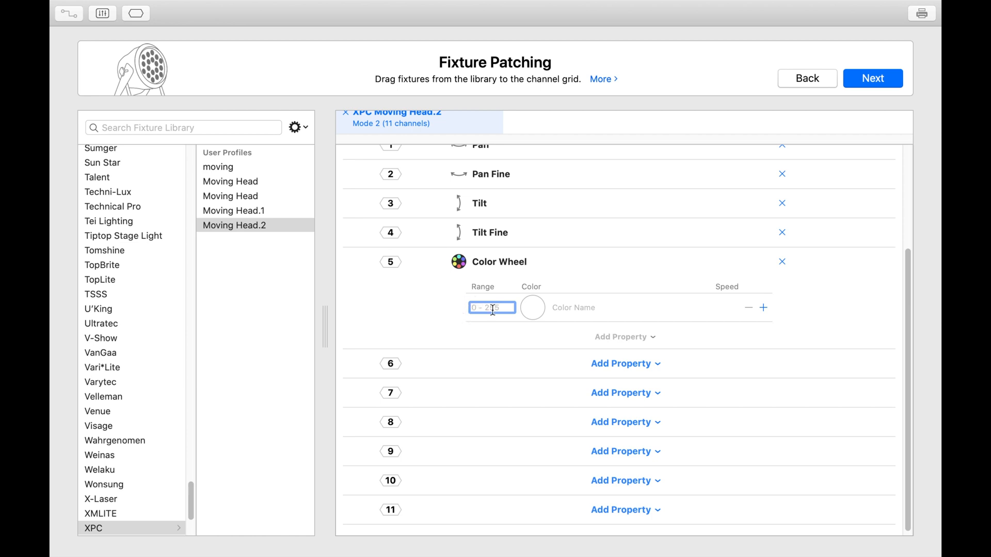
left_click(532, 306)
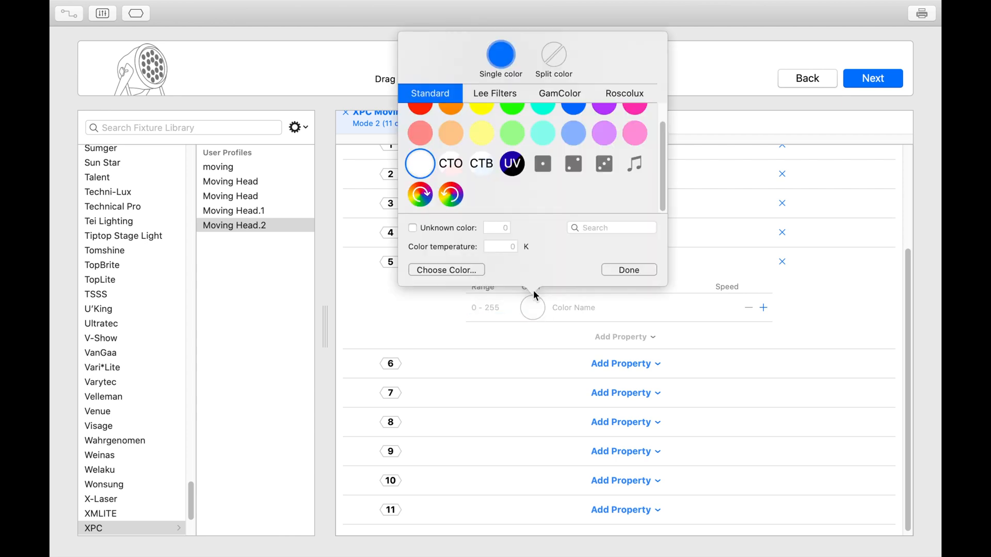
left_click(421, 198)
left_click(480, 308)
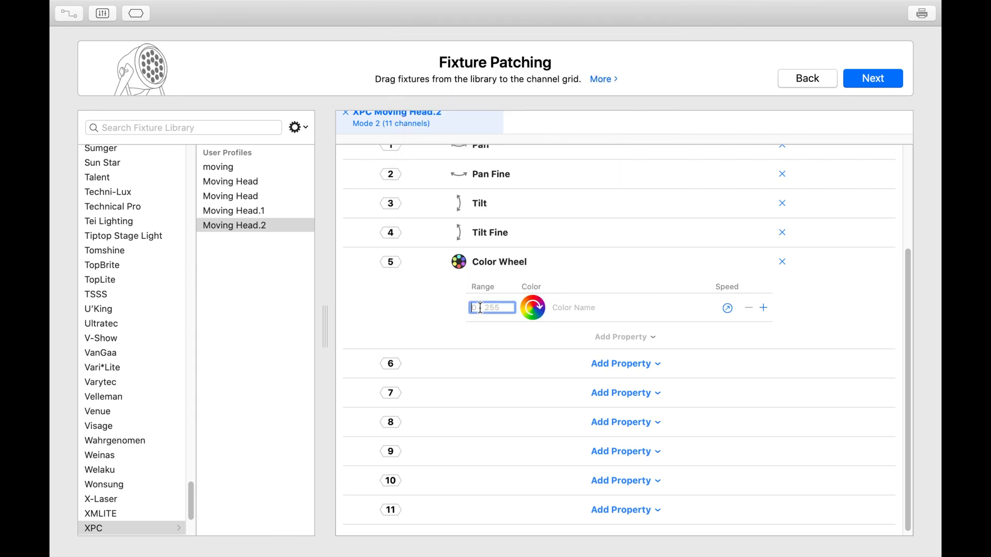
type("0-139")
left_click(763, 309)
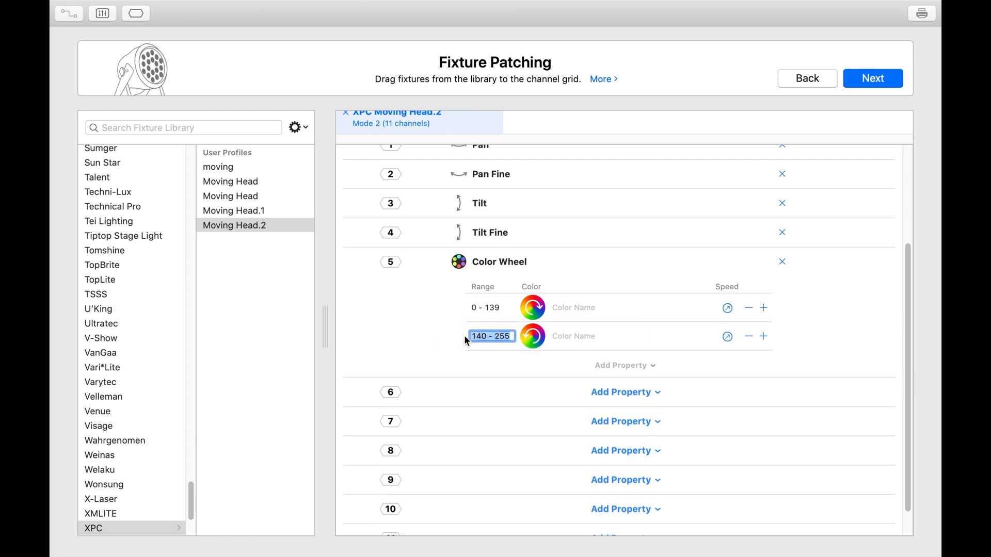
left_click(483, 336)
Assign Gobo Wheel to channel 6 with gobos 1, 2 and 3 on the ranges 0 - 63, 64 - 127 and 128 - 255
left_click(625, 392)
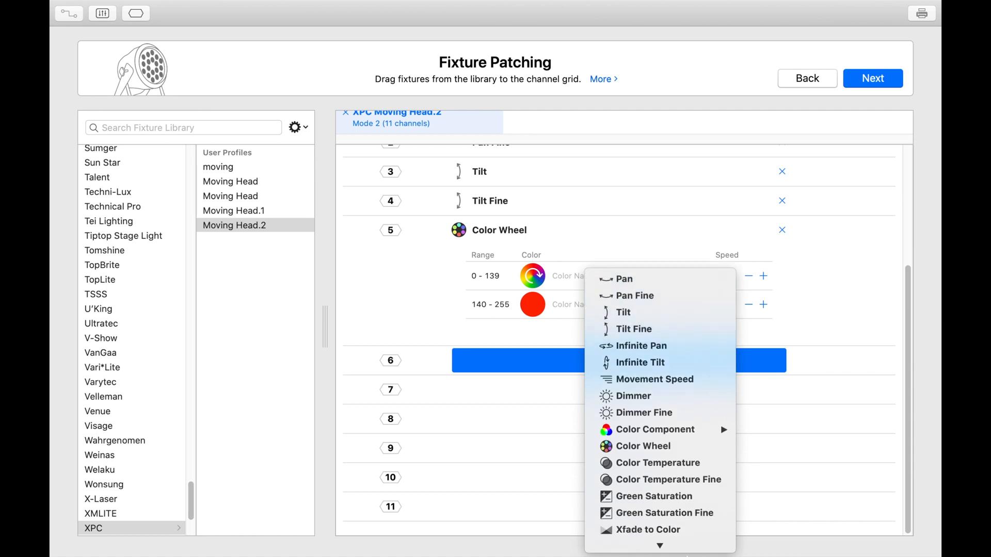
left_click(669, 388)
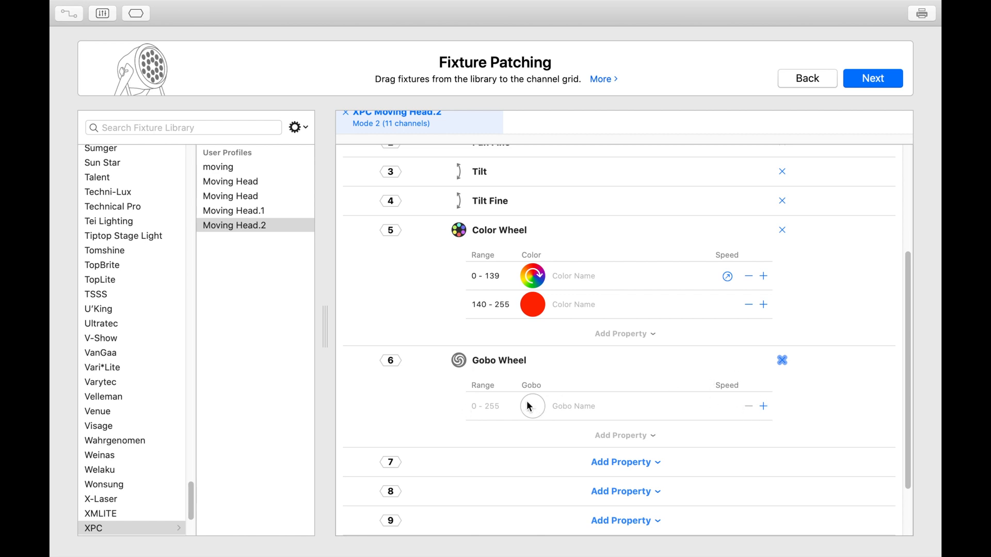
left_click(489, 407)
type("0 - 63")
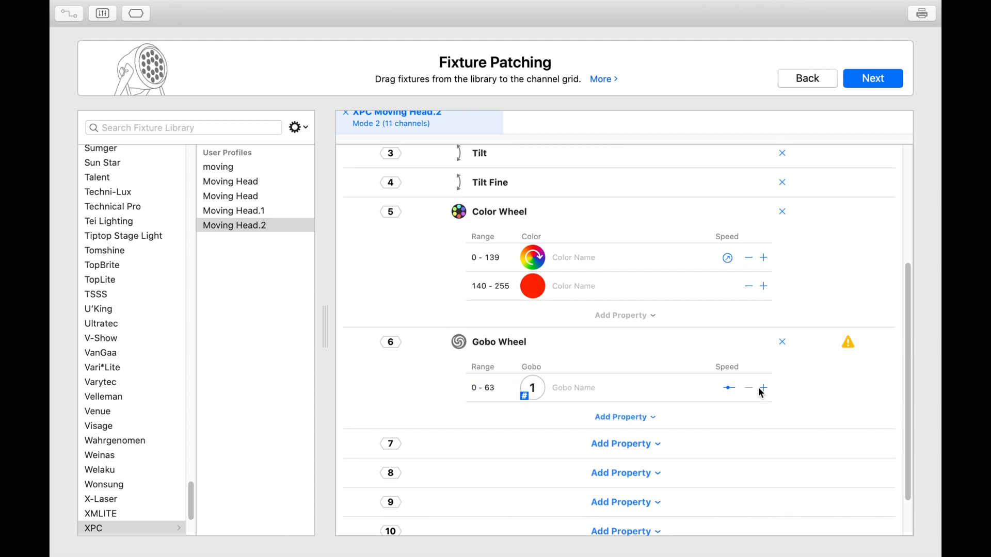
left_click(762, 389)
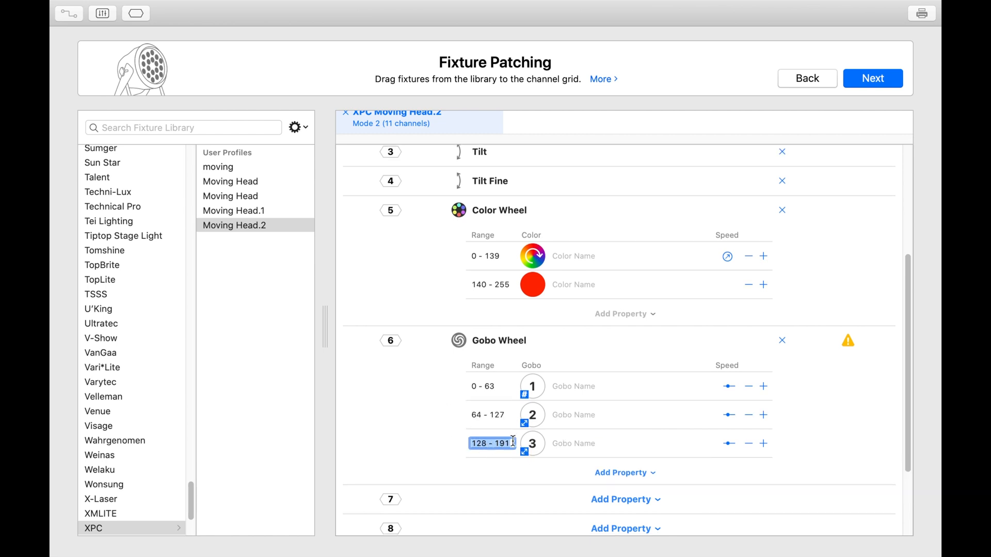
left_click(497, 442)
left_click_drag(497, 443, 518, 440)
type("255")
Assign Shutter/Strobe to channel 7 with Shutter Open at 0 and Shutter Closed at 255
scroll(746, 461, "down", 4)
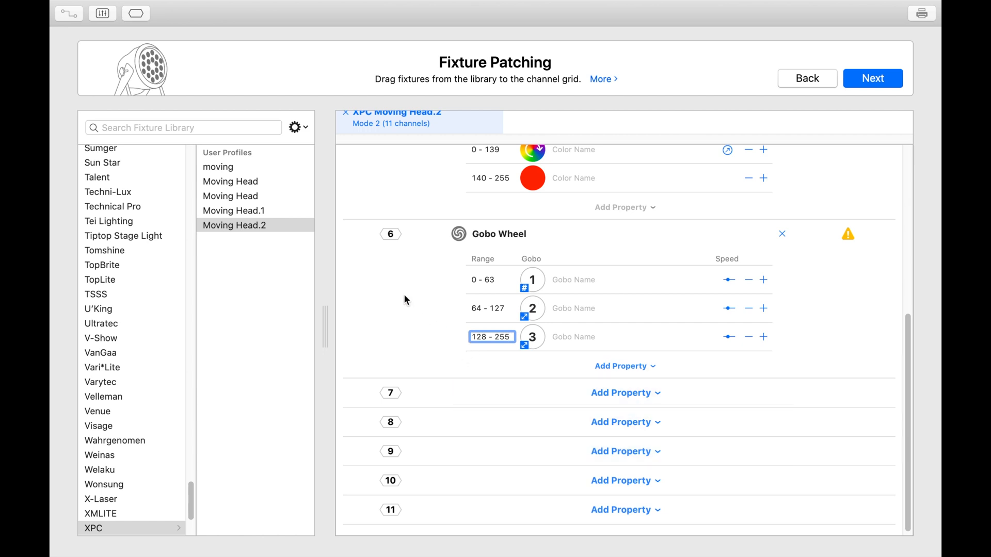
left_click(632, 385)
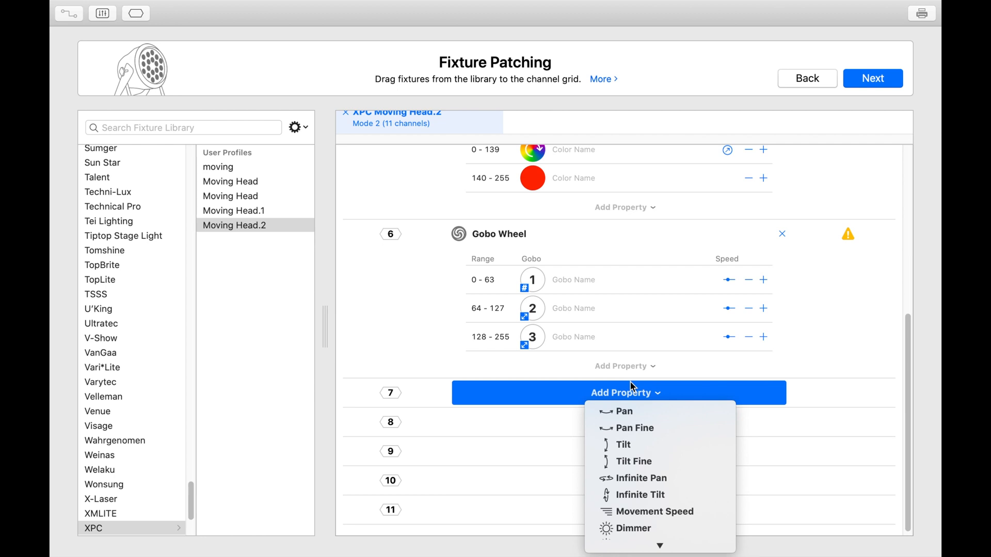
scroll(660, 454, "down", 10)
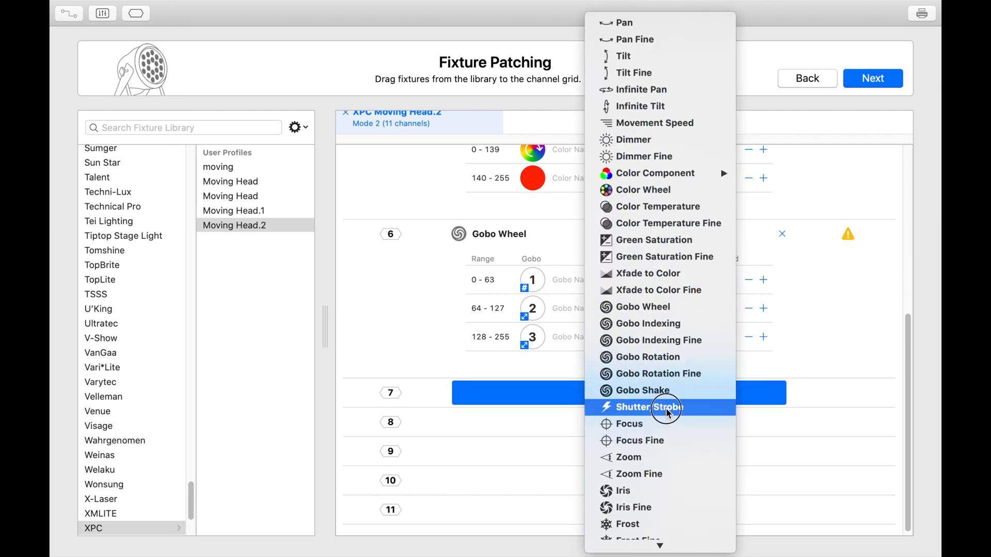
left_click(668, 408)
left_click(492, 445)
type("255")
left_click(493, 431)
type("0")
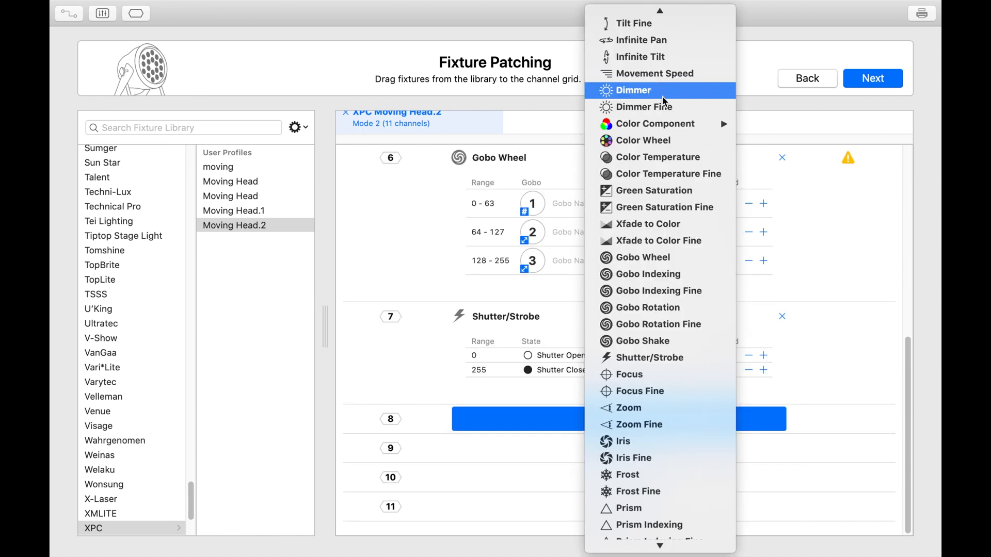
Assign Dimmer, Movement Speed and Operating Mode to channels 8, 9 and 10
left_click(664, 92)
left_click(635, 407)
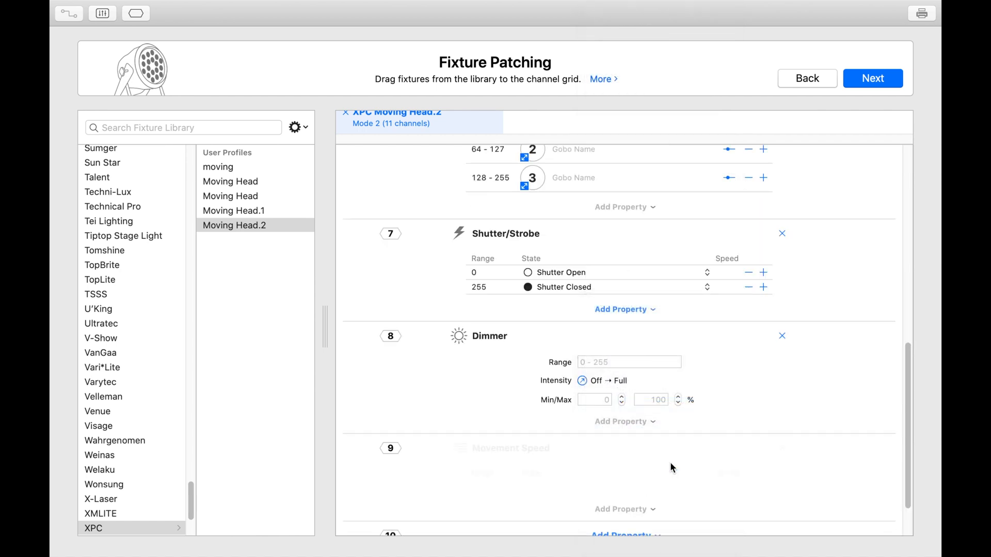
left_click(624, 477)
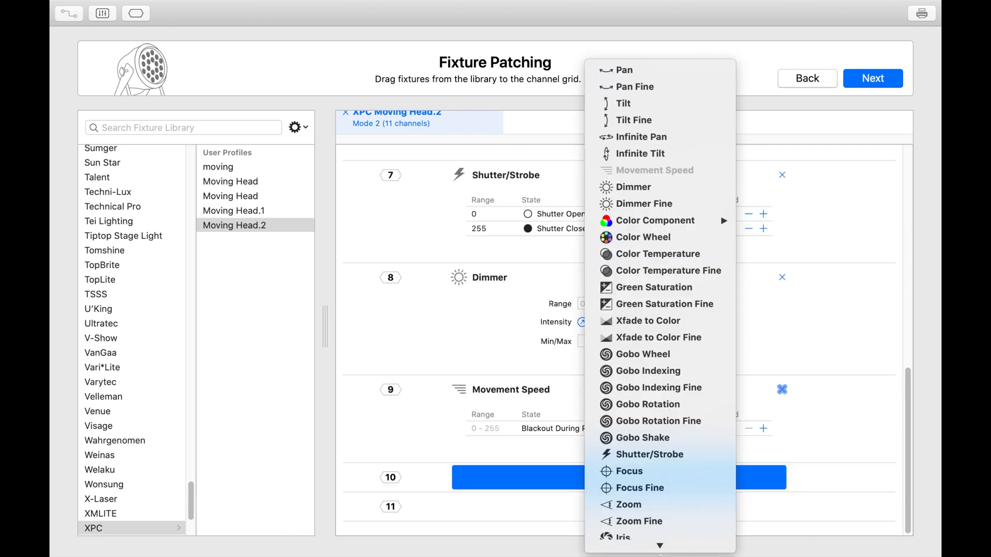
scroll(625, 478, "down", 5)
left_click(645, 526)
Enter 0 - 59 and 60 - 84 as the first two ranges of channel 10's Operating Mode
left_click(488, 457)
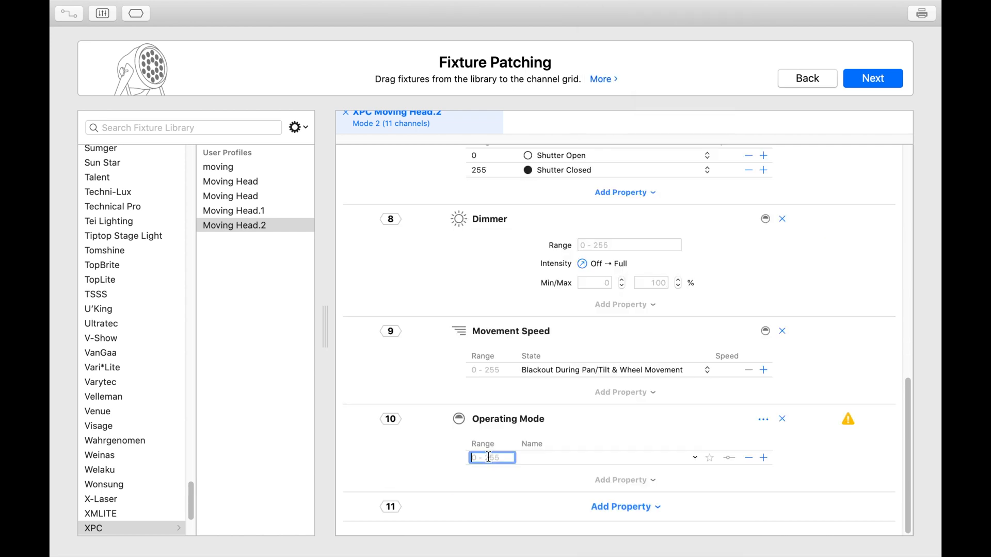
type("0-59")
left_click(763, 458)
type("60 - 84")
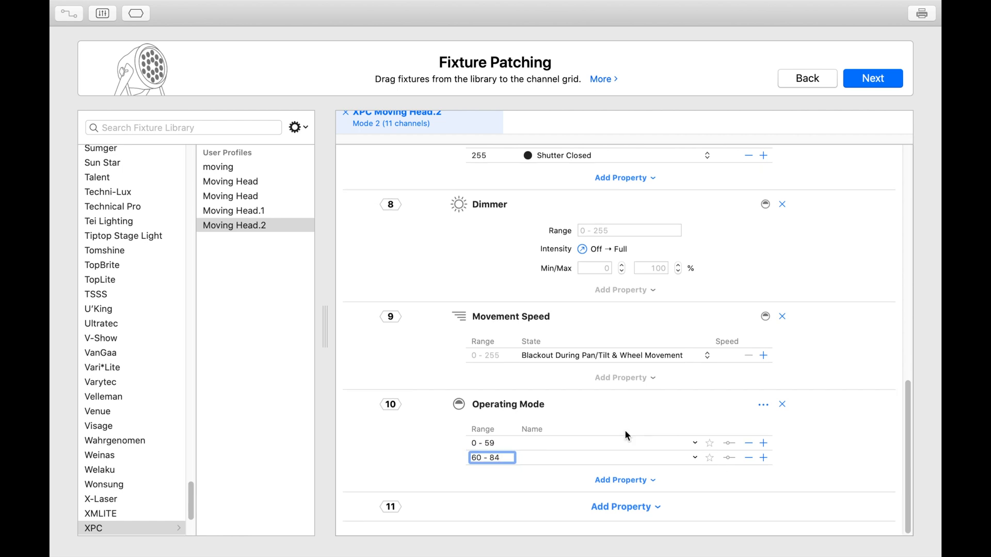
left_click(495, 458)
Add seven more Operating Mode ranges from 85 - 109 up to 235 - 255, and make all nine ranges adjustable
left_click(763, 457)
left_click(765, 472)
left_click(764, 487)
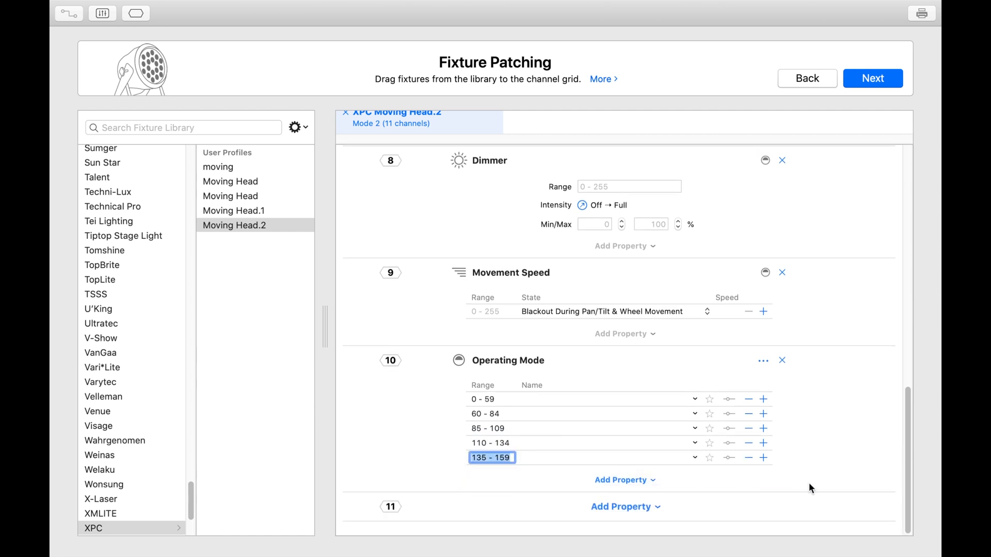
left_click(763, 457)
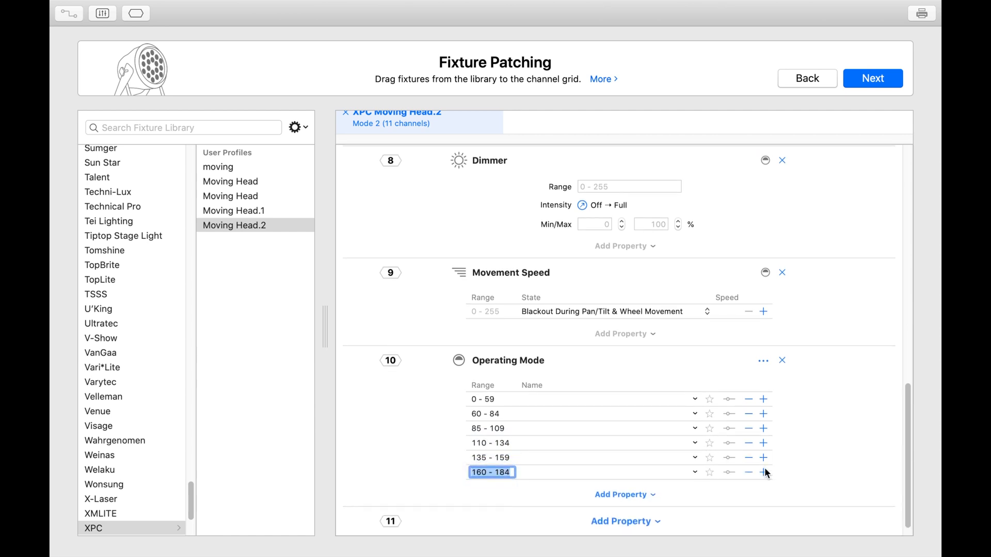
left_click(764, 472)
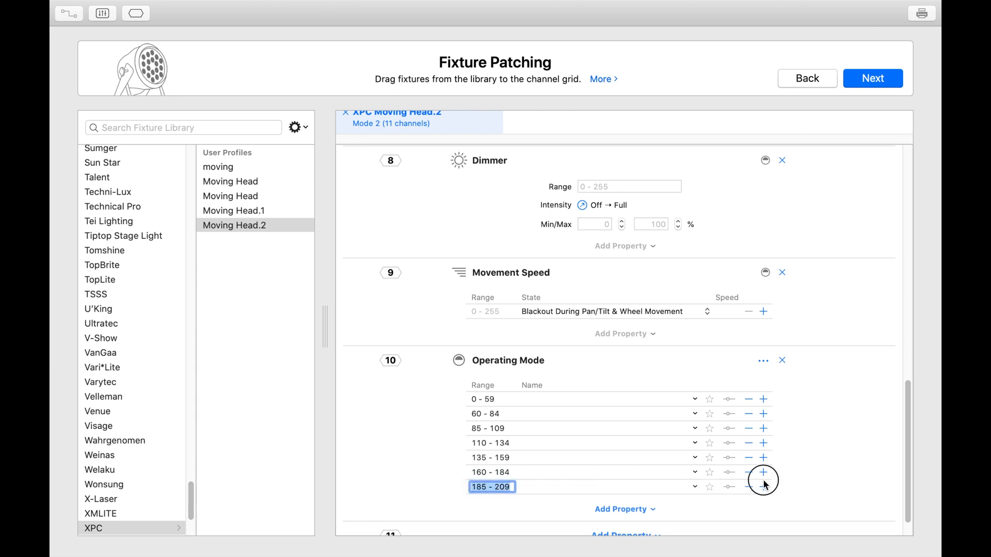
left_click(764, 487)
left_click(764, 502)
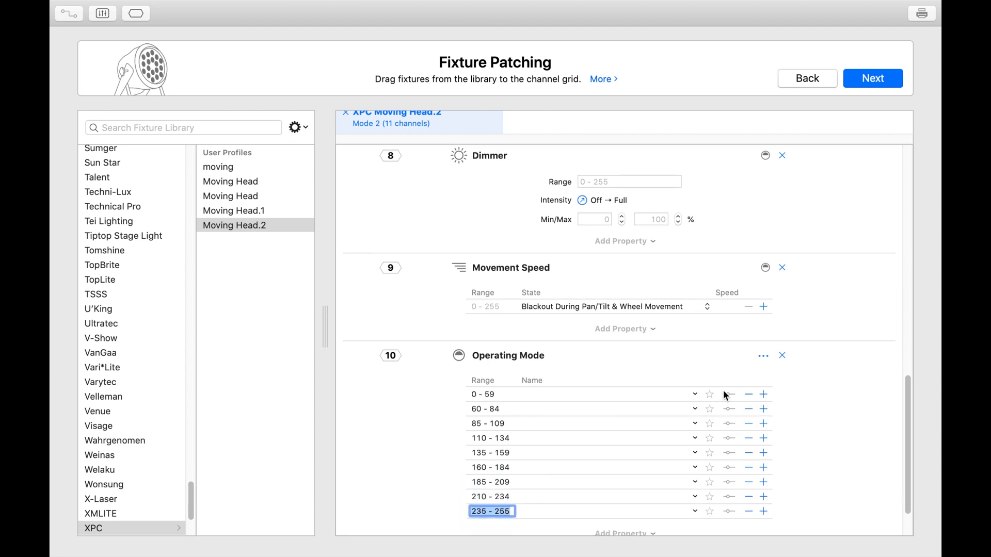
left_click_drag(729, 394, 732, 511)
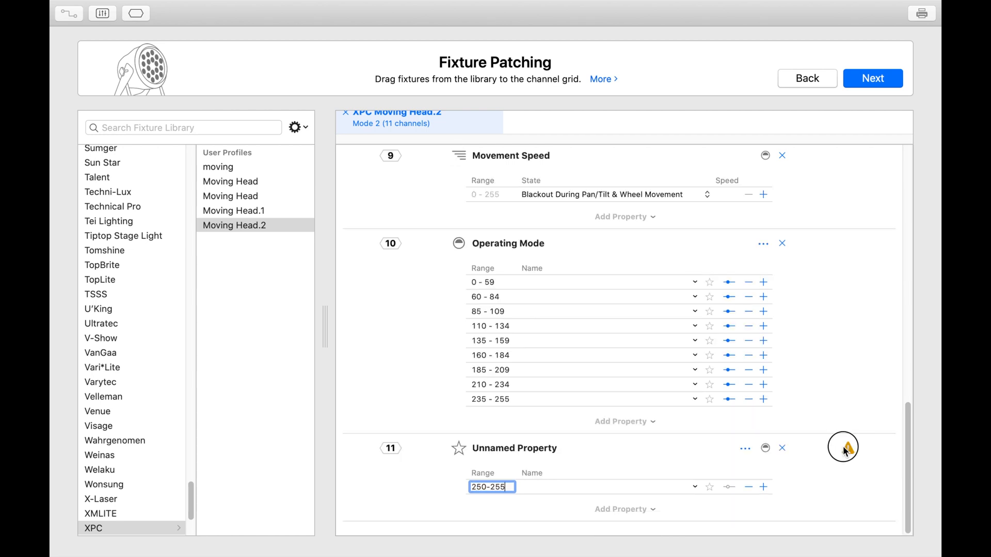
Make the 250 - 255 option of channel 11's unnamed property adjustable and save the changes to the fixture profile
left_click(845, 448)
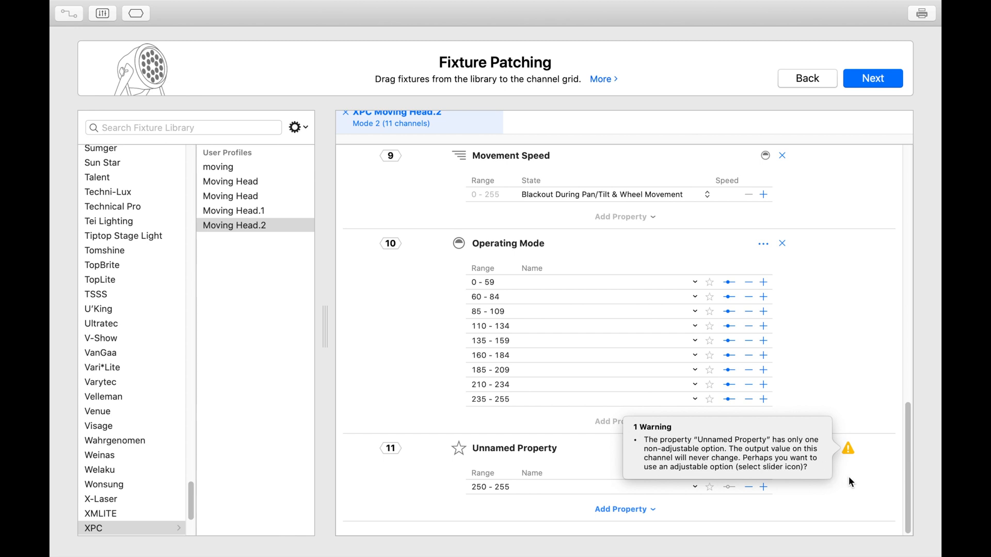
left_click(728, 487)
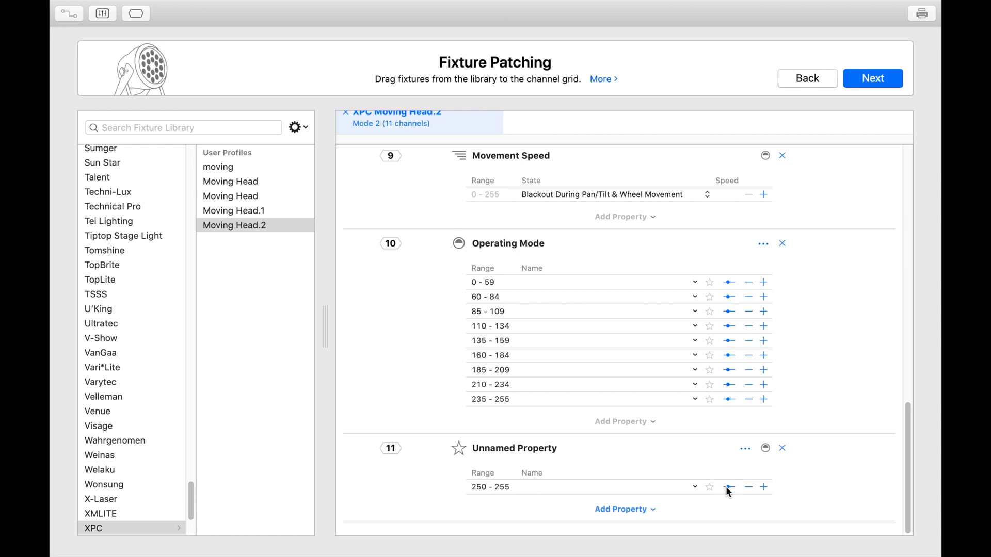
left_click(728, 488)
left_click(726, 486)
left_click(878, 83)
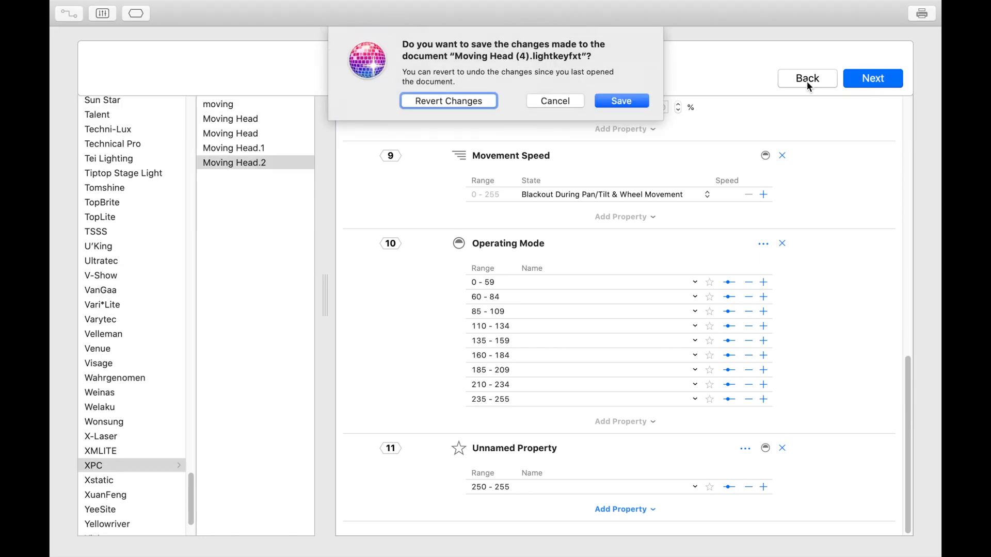
left_click(626, 100)
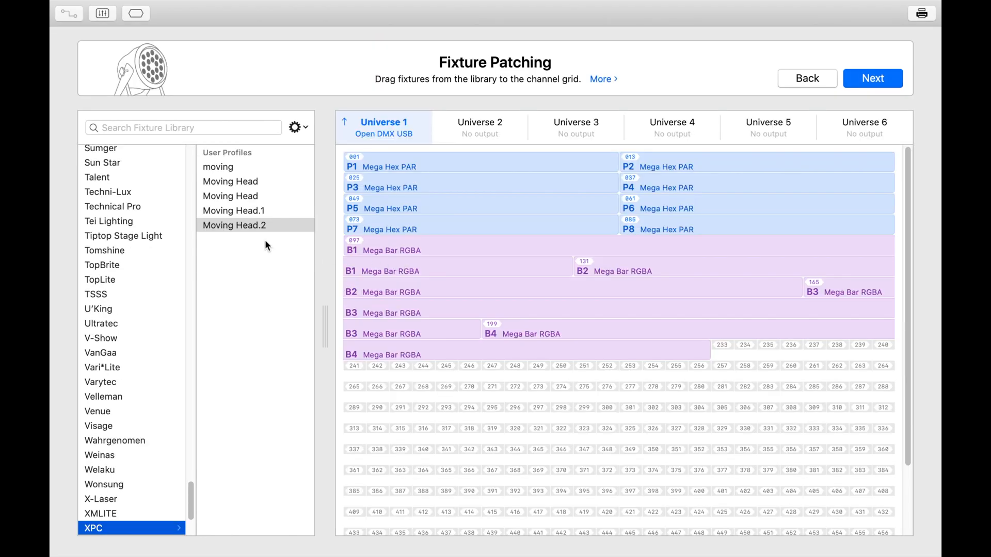
Patch four consecutive XPC Moving Head.2 fixtures in Mode 2 (11 channels) to Universe 1, starting at channel 233 with short name MH1
left_click_drag(240, 223, 726, 355)
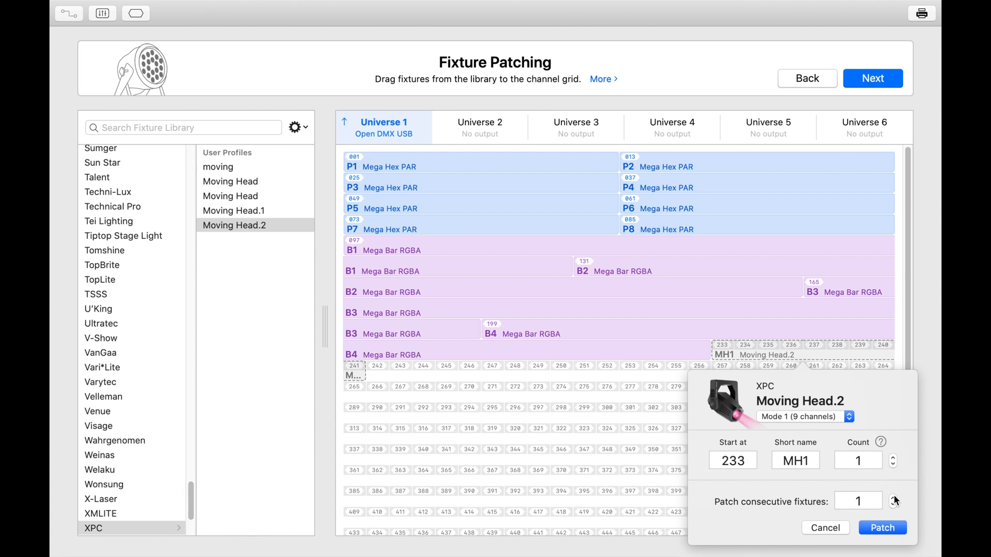
left_click(894, 498)
left_click(893, 498)
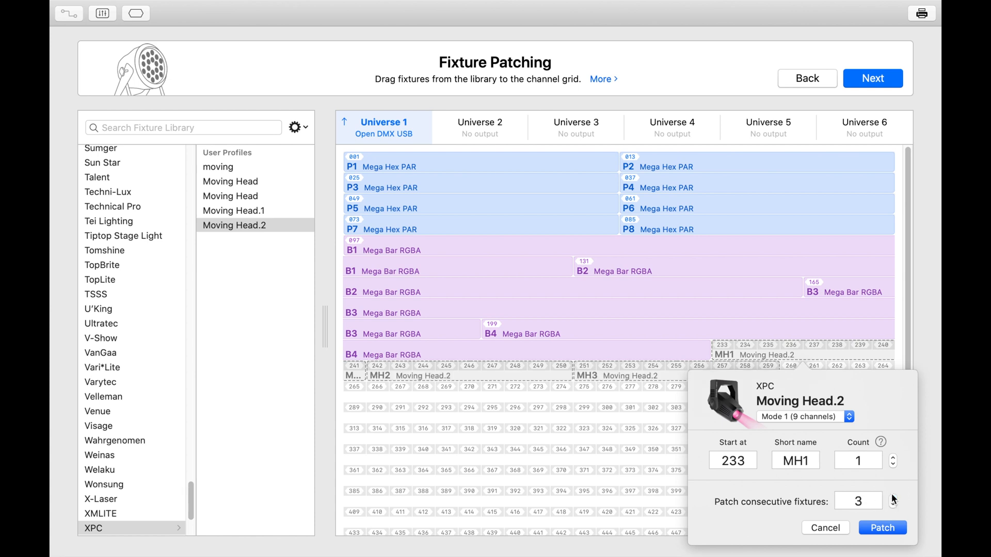
left_click(894, 498)
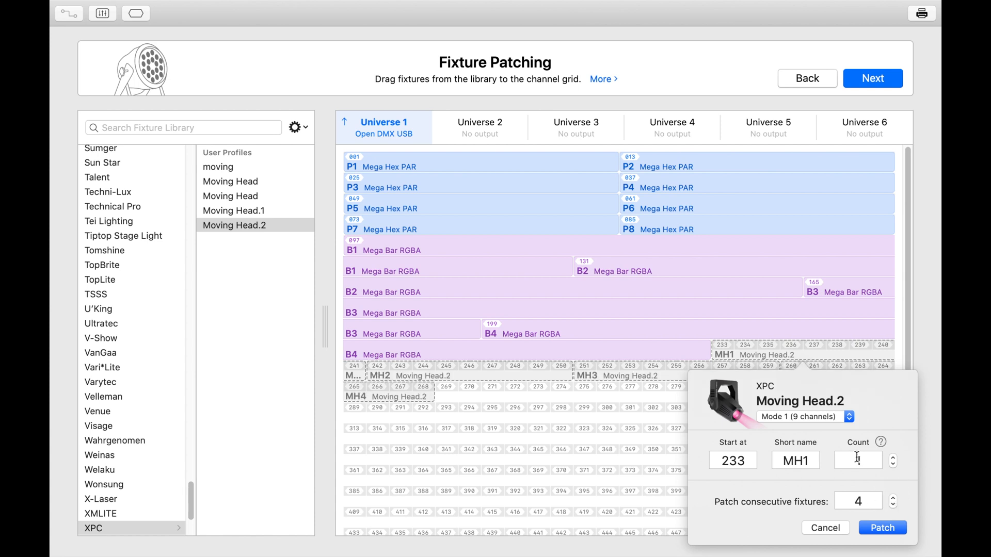
left_click(826, 419)
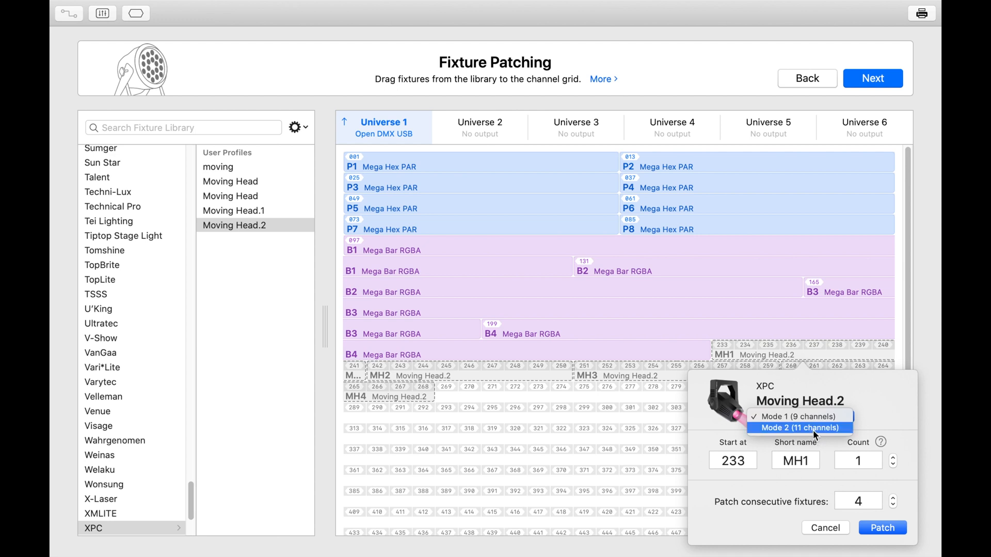
left_click(814, 429)
left_click(882, 528)
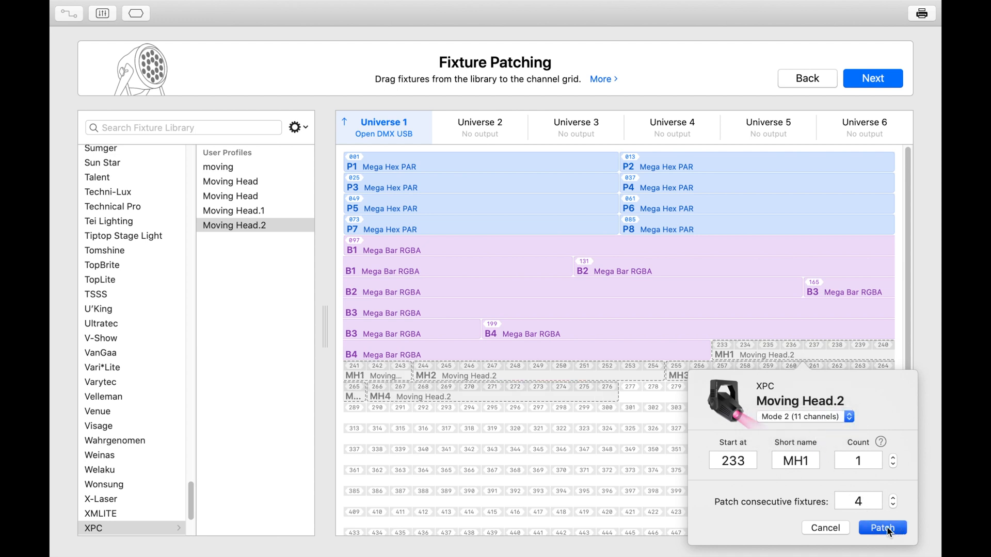
Continue to the preview layout, move bar B1 outward and stack P1 to P4 in a vertical column between B1 and B2
left_click(877, 79)
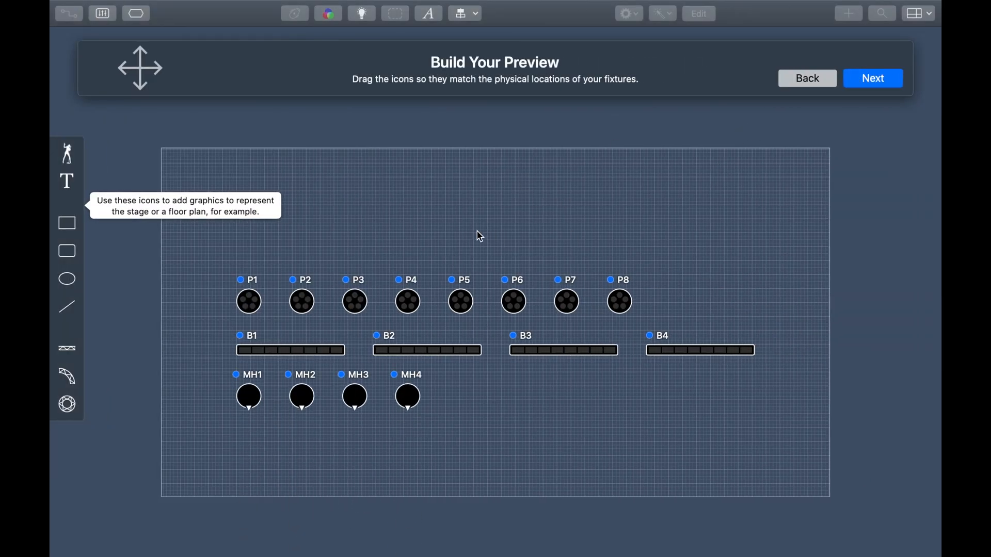
left_click_drag(288, 356, 236, 359)
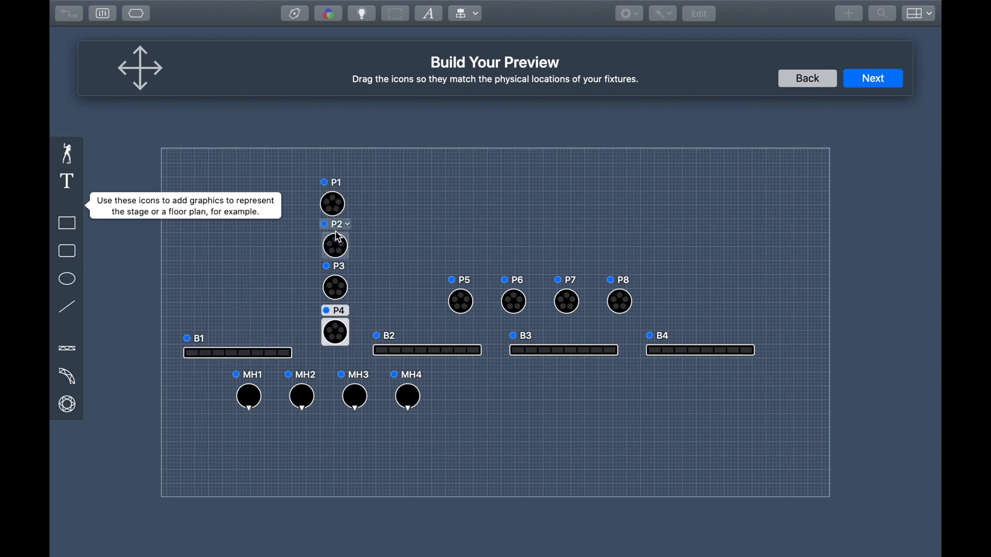
left_click_drag(338, 243, 340, 247)
Move bar B4 outward and stack P5 to P8 in a vertical column between bars B3 and B4
left_click_drag(648, 351, 717, 349)
left_click_drag(618, 308, 677, 332)
left_click(591, 299)
left_click_drag(592, 298, 698, 287)
left_click_drag(526, 307, 686, 265)
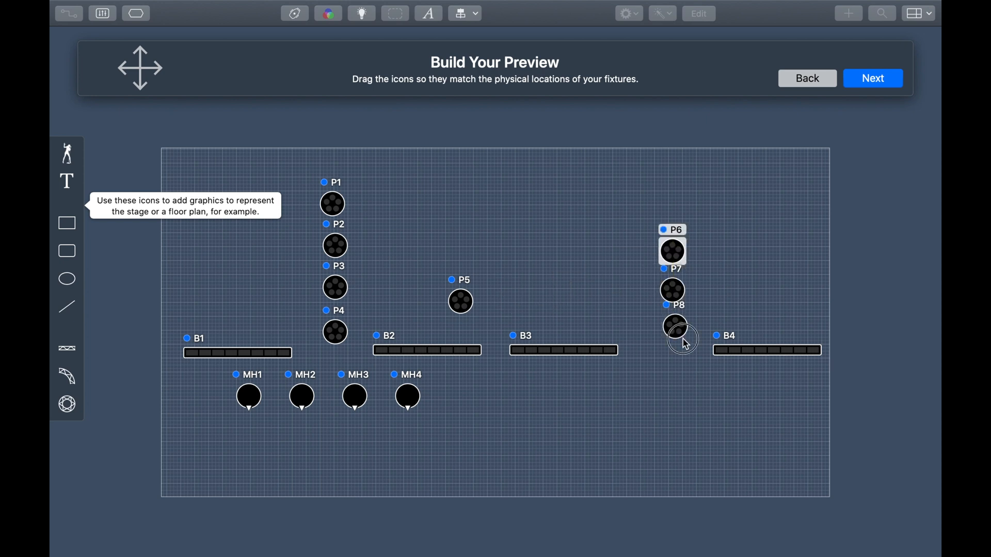
mouse_move(676, 328)
left_mouse_down()
mouse_move(673, 347)
mouse_move(671, 329)
left_mouse_up()
left_click_drag(476, 310, 554, 239)
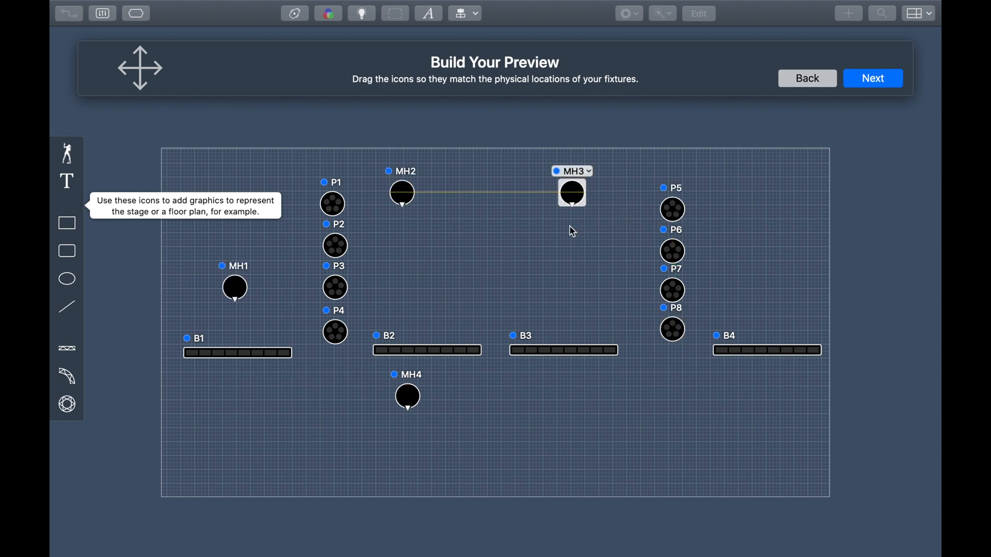
Place MH1 above B1, MH2 and MH3 level with each other between the PAR columns, MH4 above B4, and continue to fixture groups
left_click_drag(571, 230, 571, 230)
left_click_drag(408, 408, 740, 293)
left_click(875, 80)
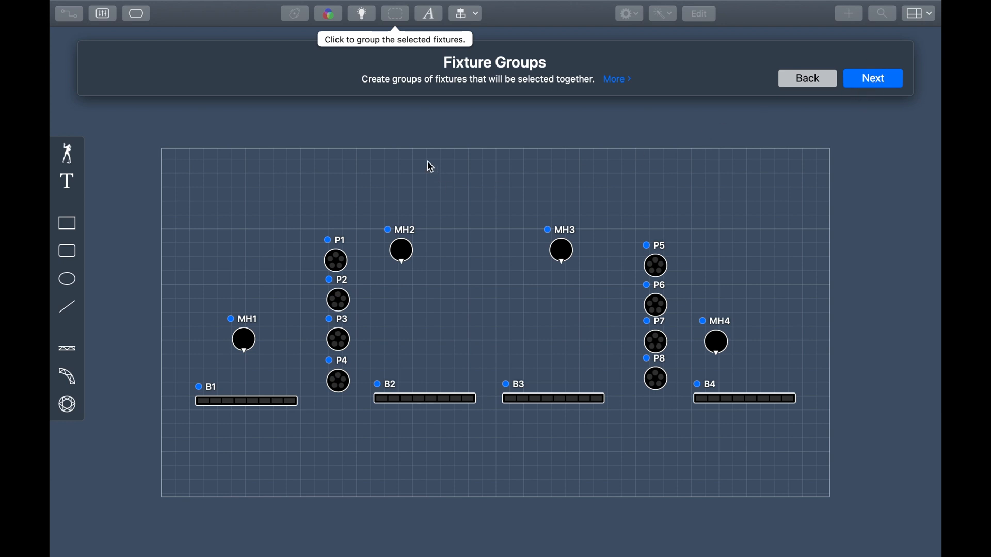
Group moving heads MH2 and MH3, and continue to the light beam directions
left_click_drag(351, 182, 622, 302)
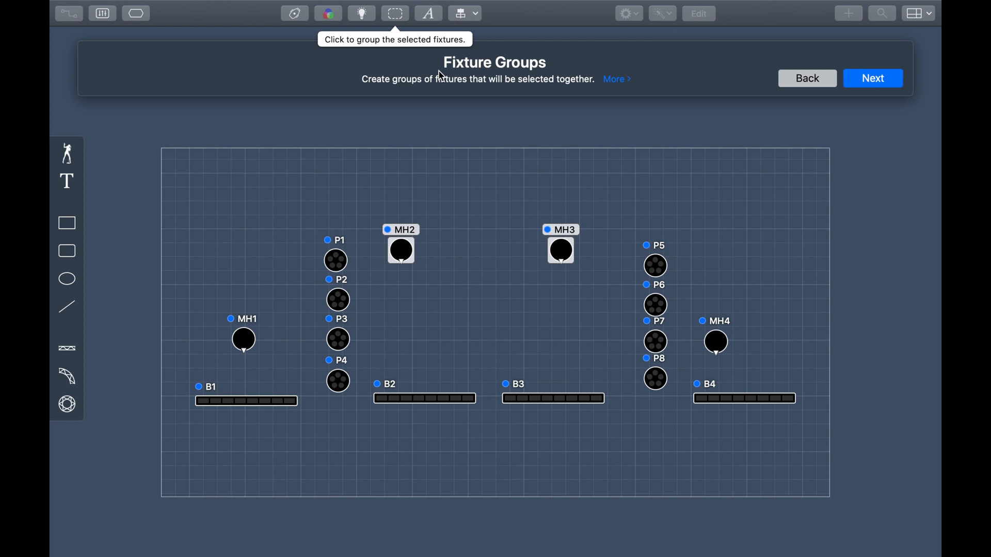
left_click(401, 17)
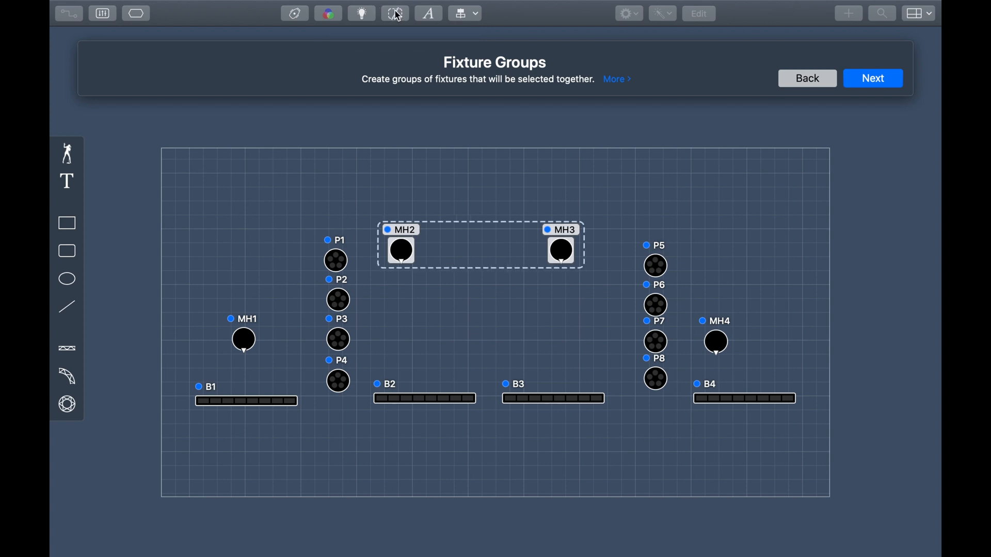
left_click(899, 91)
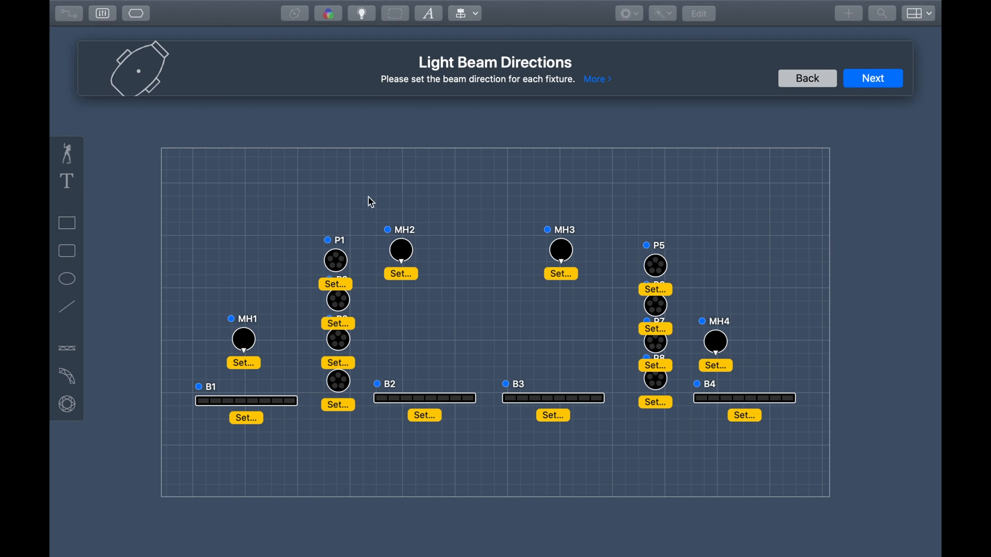
Set MH1's home direction to +0.0°, review its rotation and limits, choose the third perspective option, and save the beam direction
left_click(245, 364)
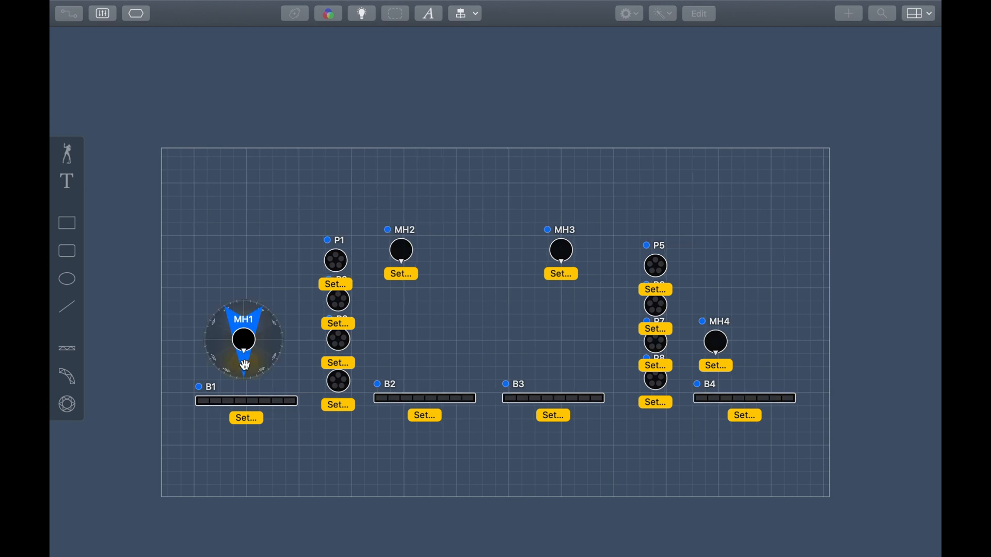
left_click_drag(247, 362, 233, 271)
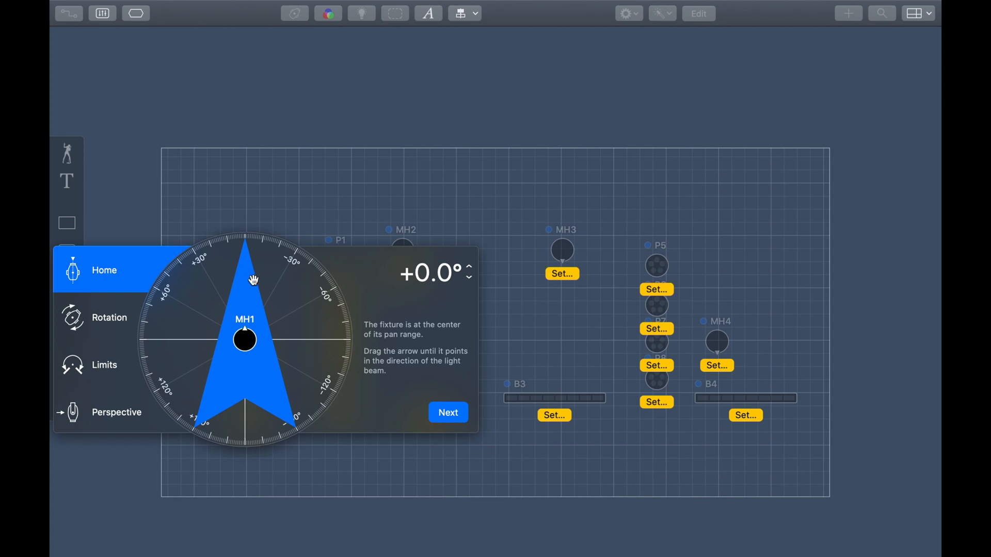
left_click_drag(250, 278, 248, 269)
left_click(107, 316)
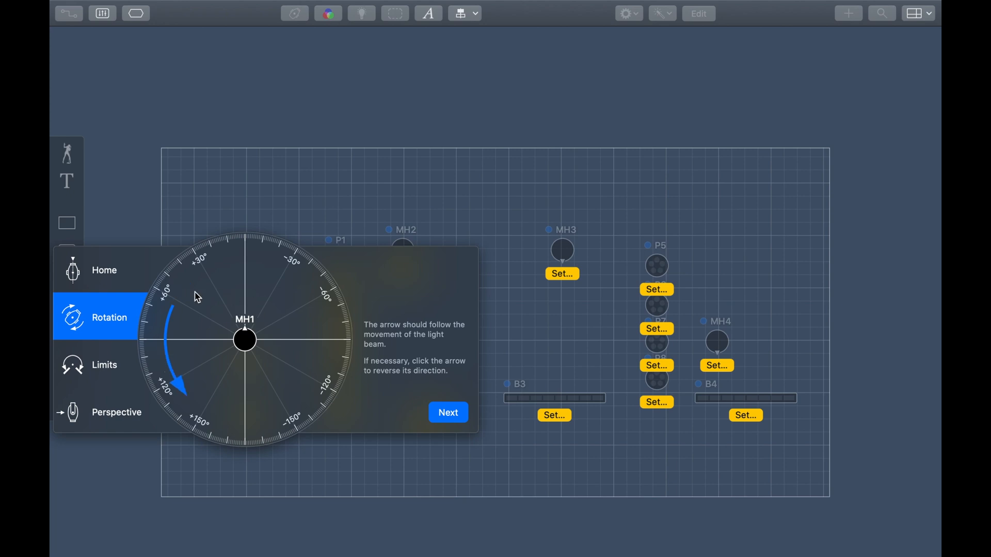
left_click(104, 369)
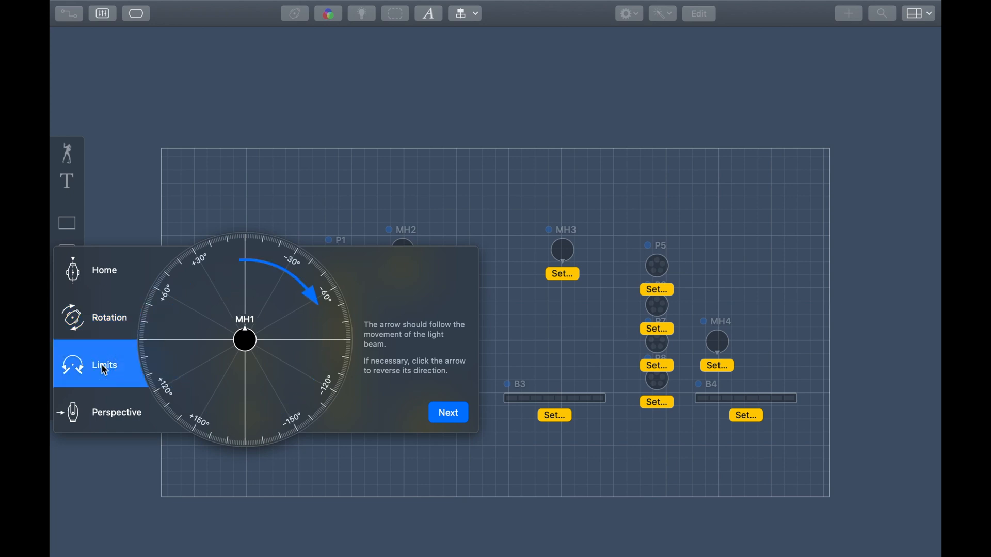
left_click(121, 410)
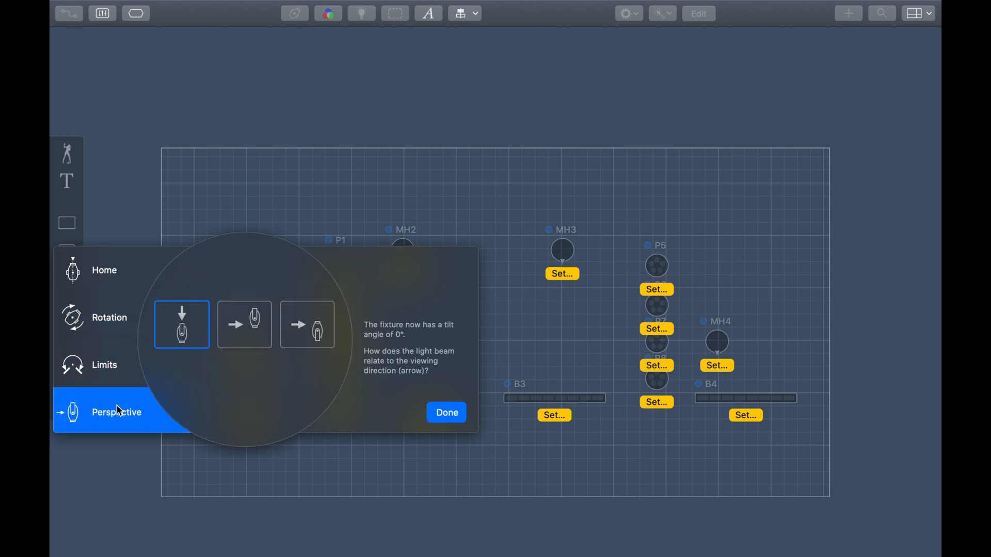
left_click(310, 326)
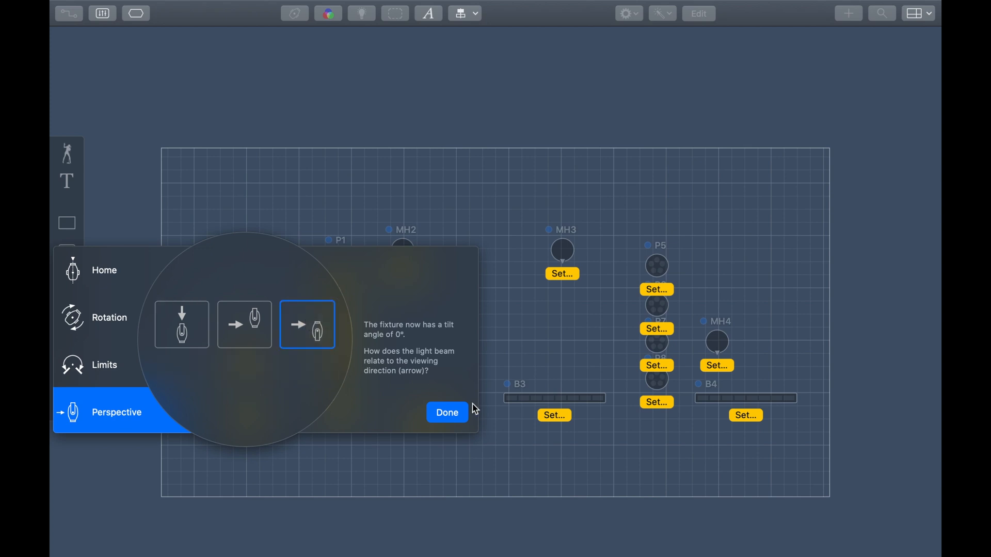
left_click(447, 412)
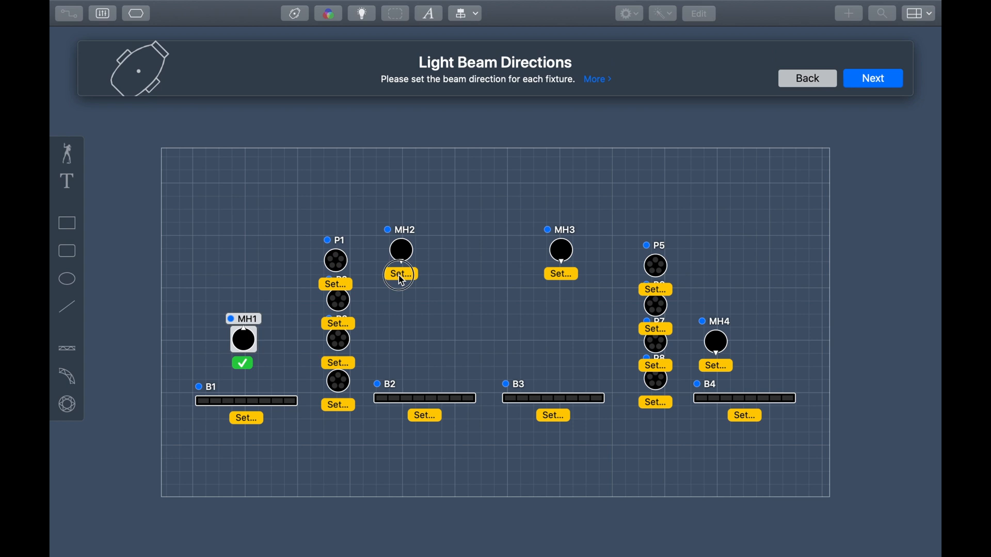
Set MH2's home direction to about +85.2°, review its rotation and limits, choose a horizontal viewing perspective, and save
left_click(399, 267)
left_click_drag(402, 310, 305, 242)
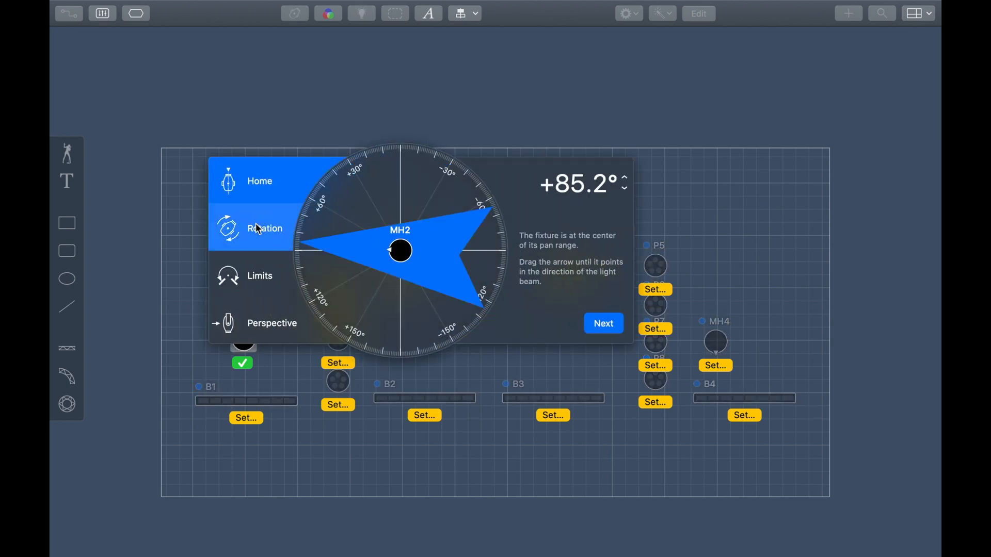
left_click(256, 229)
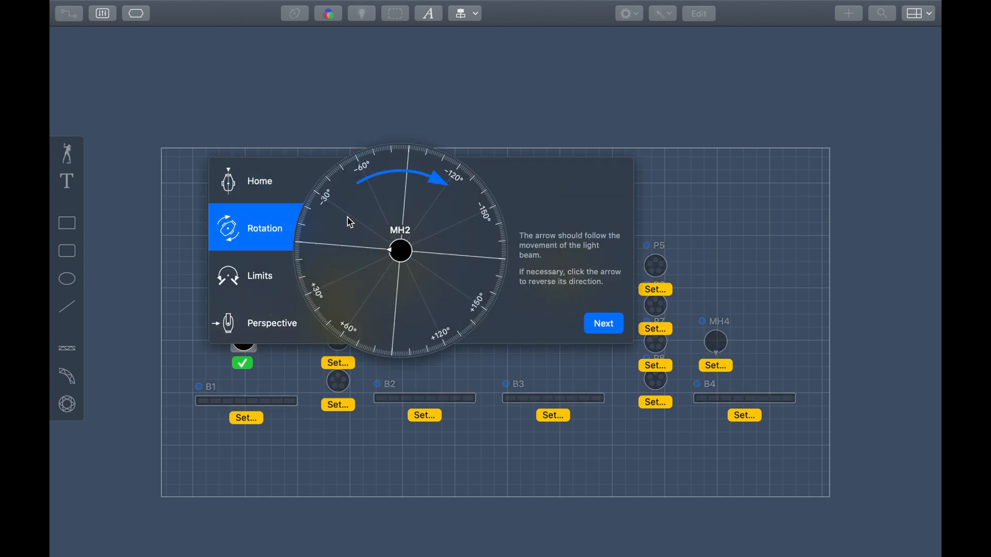
left_click(258, 279)
left_click(261, 314)
left_click(400, 236)
left_click(601, 323)
Set MH3's home direction to +90.0°, review its rotation and limits, choose a horizontal viewing perspective, and save
left_click(560, 272)
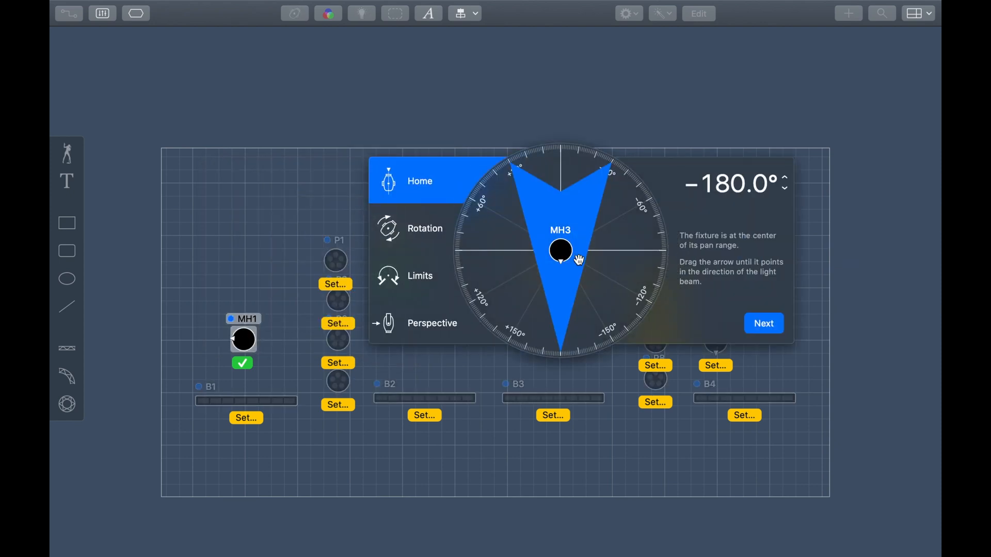
left_click_drag(571, 285, 482, 270)
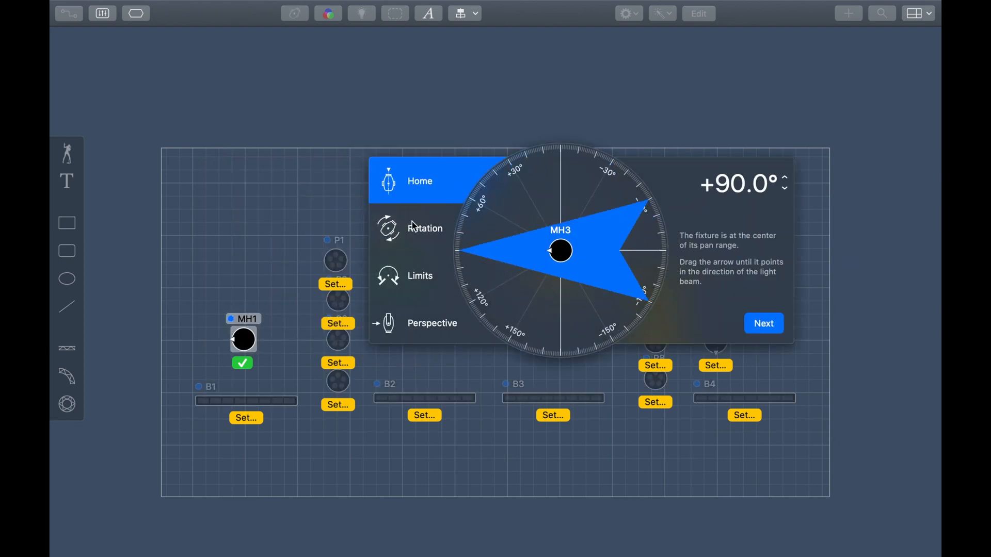
left_click(435, 234)
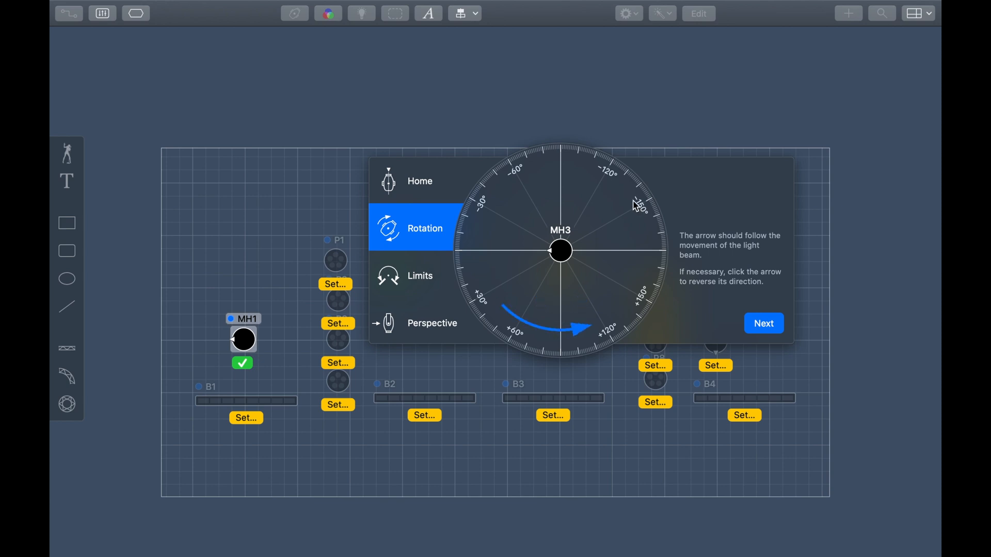
left_click(409, 273)
left_click(434, 334)
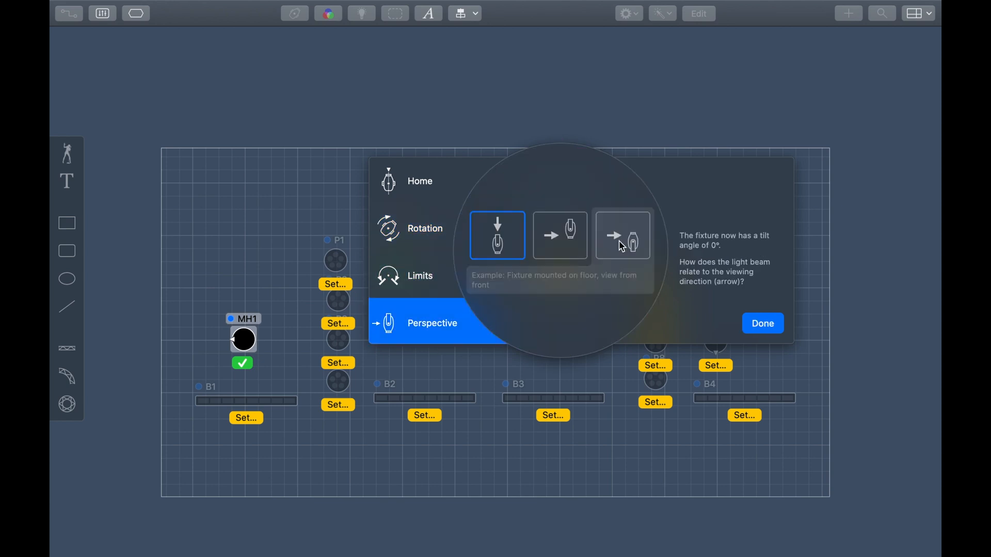
left_click(570, 242)
left_click(762, 323)
Set MH4's home direction to −180.0°, review its rotation and limits, choose the third perspective option, and save
left_click_drag(705, 262, 655, 228)
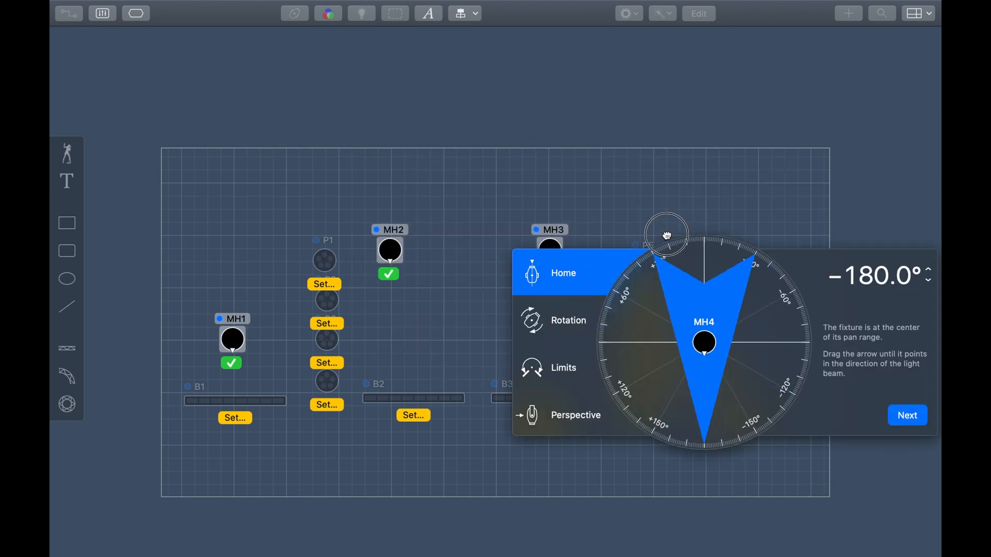
left_click(549, 333)
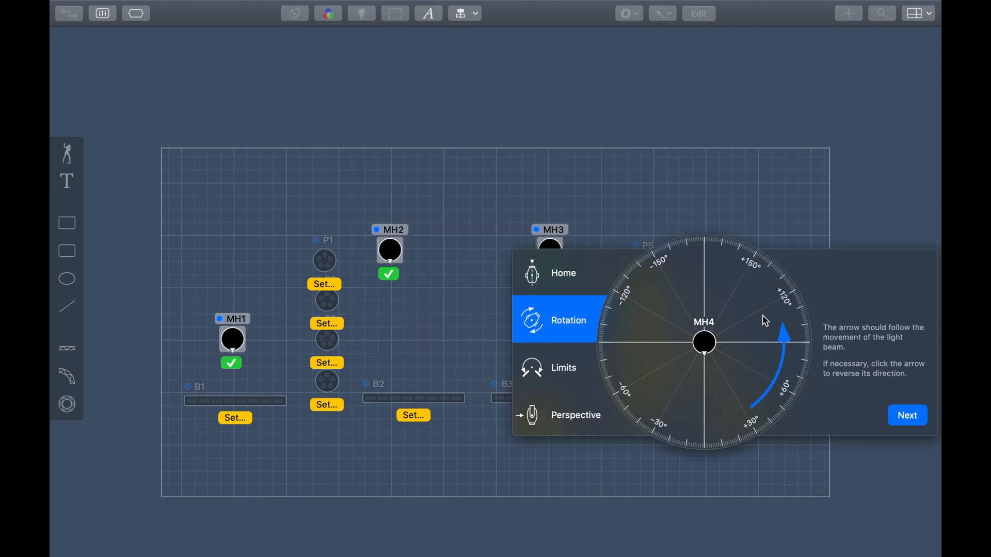
left_click(567, 368)
left_click(582, 417)
left_click(767, 344)
left_click(907, 417)
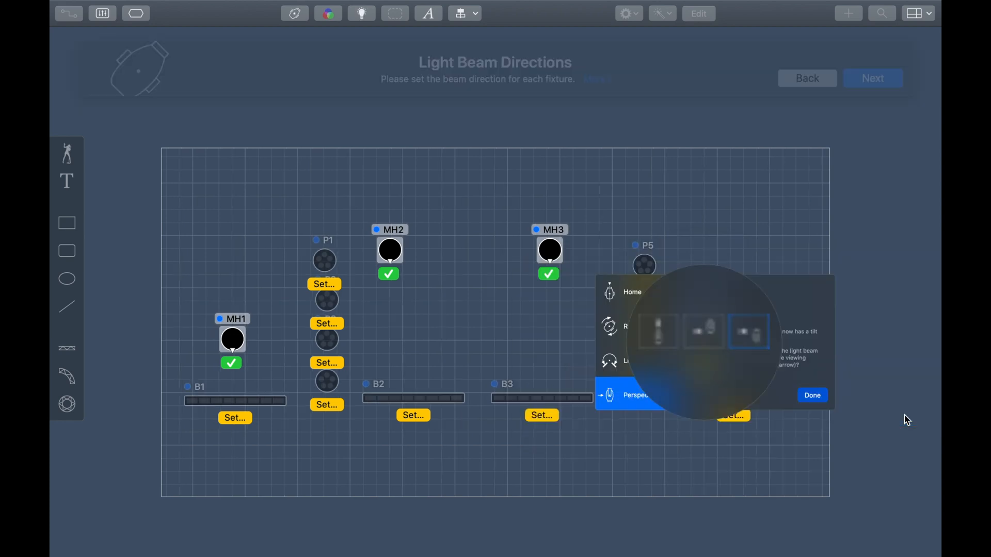
Finish the preview setup assistant and select moving head MH1 in the design view
left_click(883, 79)
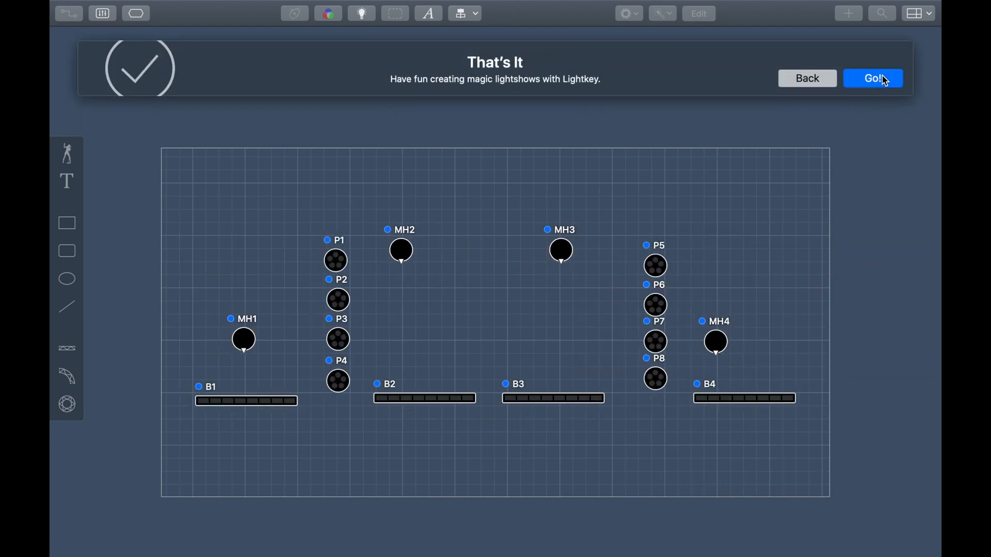
left_click(883, 80)
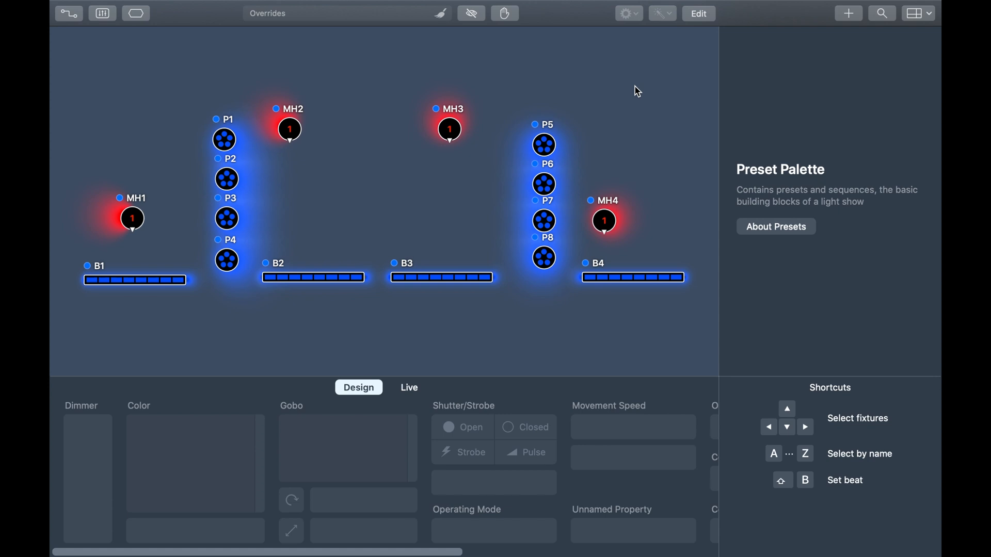
left_click_drag(109, 165, 160, 256)
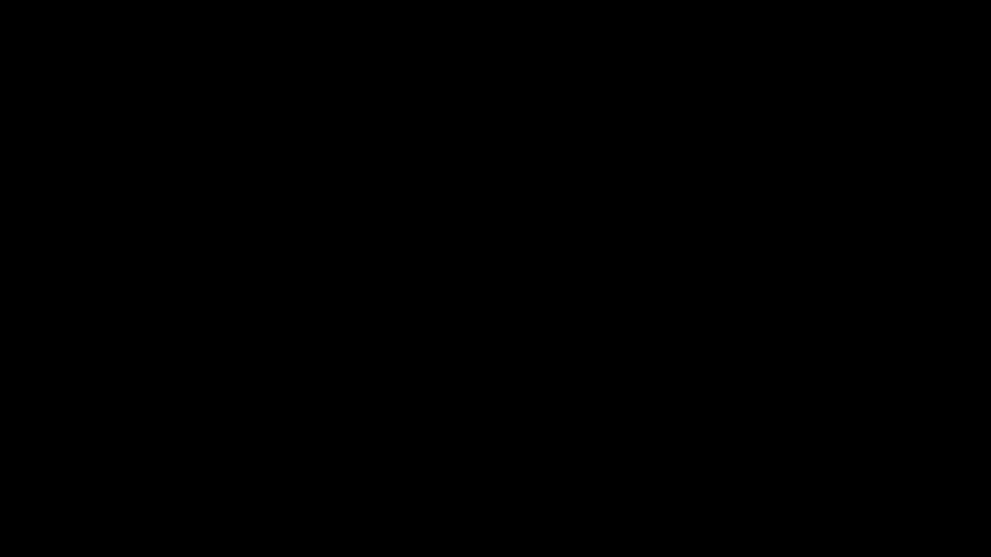